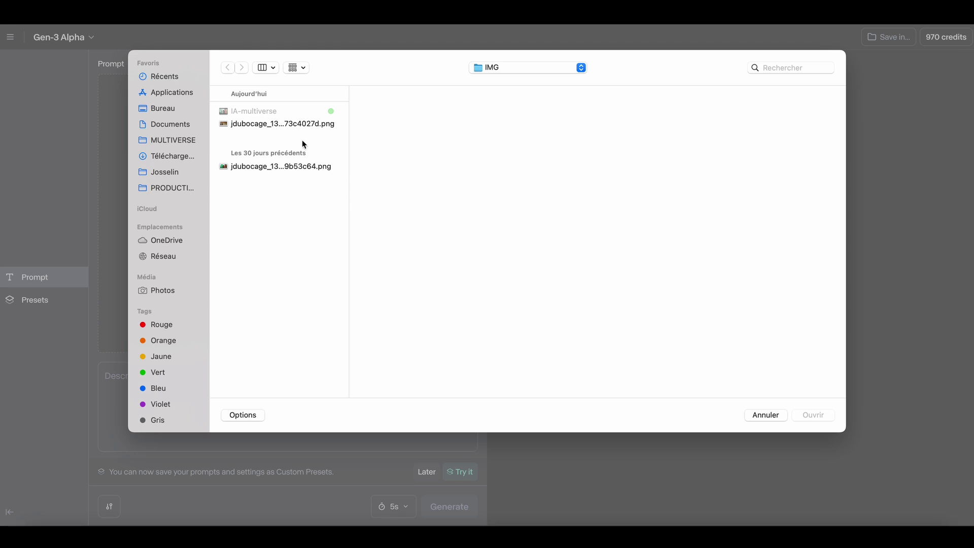
Step: Load the 73c4027d PNG as the first frame and generate a video from "a woman walking in front of classical columns and marble statues"
click(277, 126)
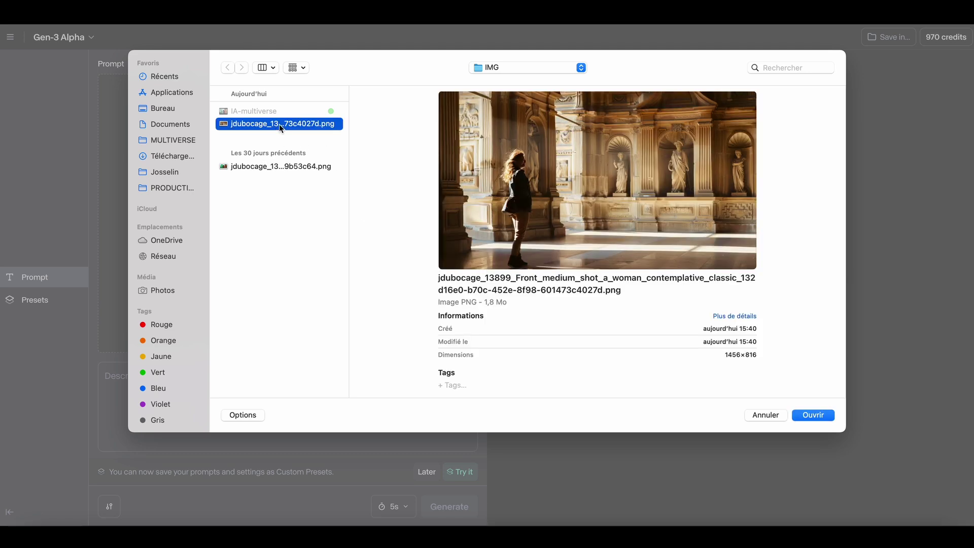
double_click(279, 124)
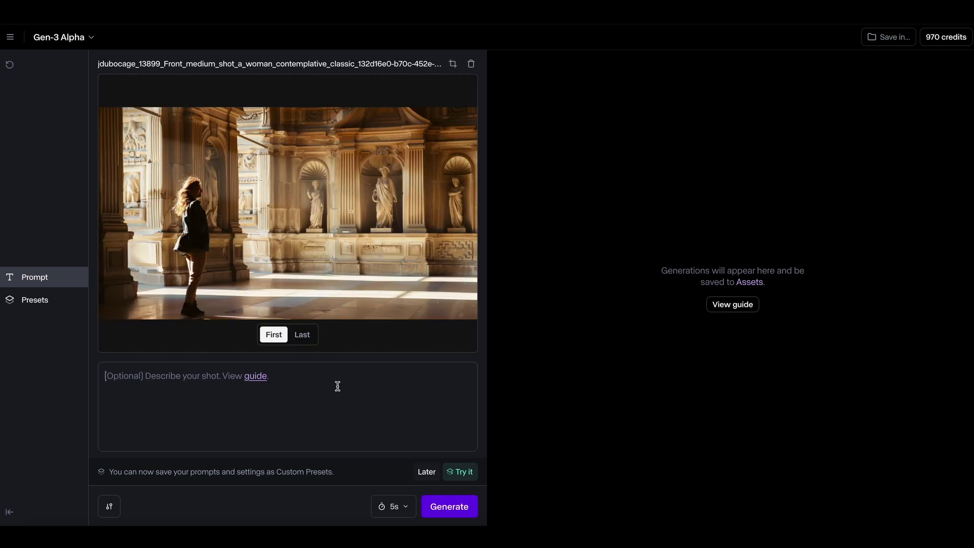
text(a woman walking in front of classical columns and marble statues)
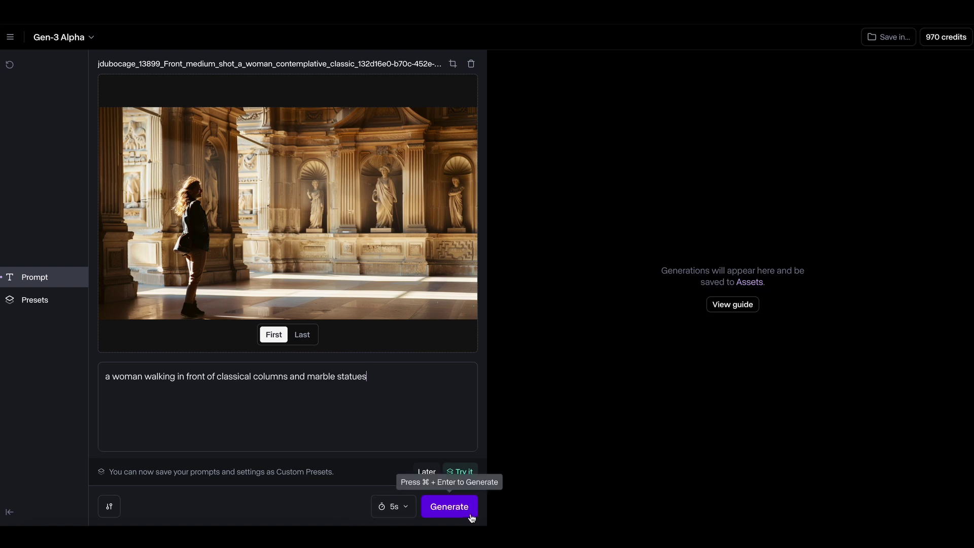
click(450, 507)
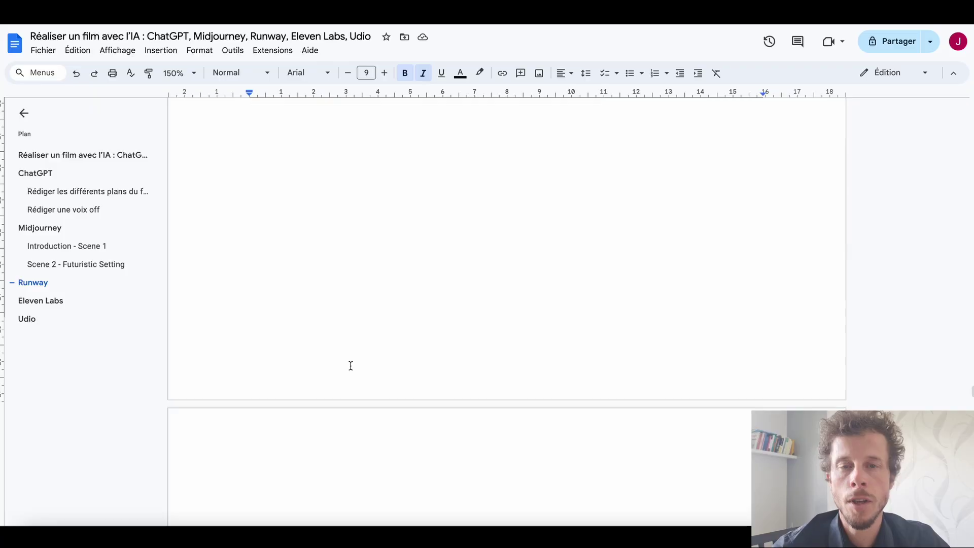
Step: Switch to Runway's Lip Sync Video tool and upload the IA-multiverse image from the IMG folder
scroll(351, 366, down, 2)
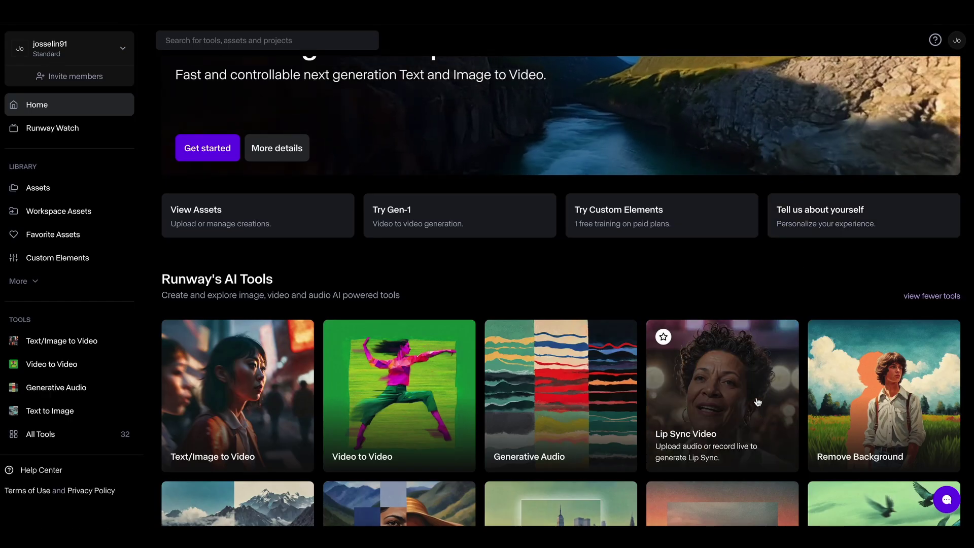
click(772, 397)
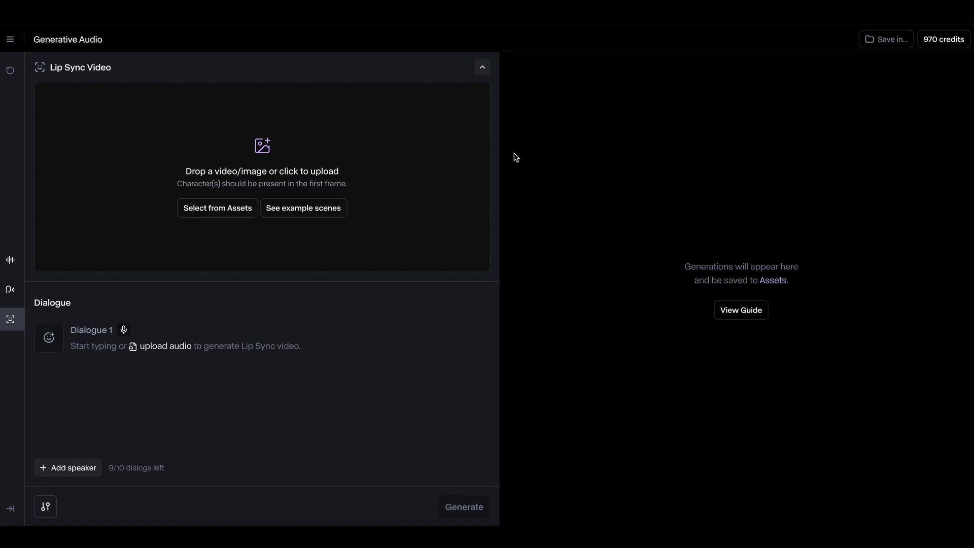
click(401, 175)
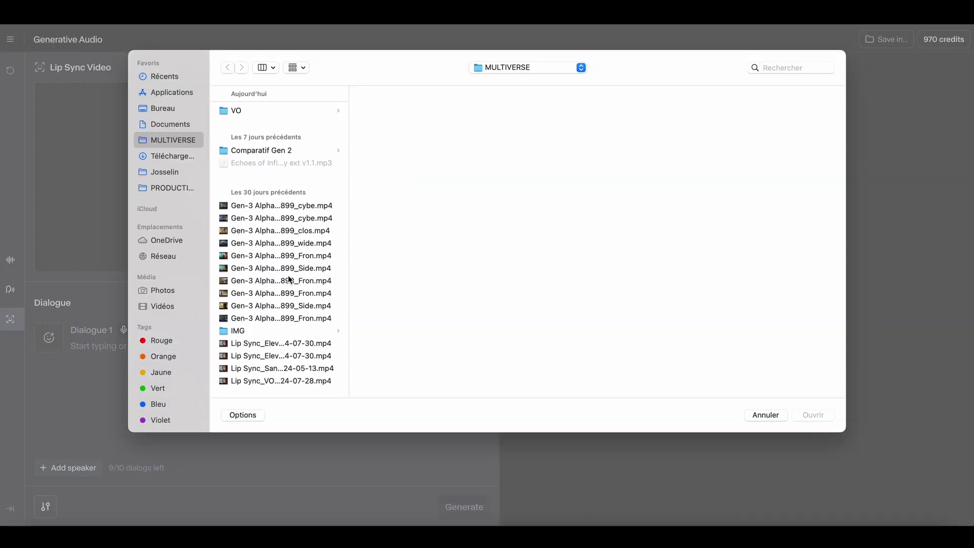
click(246, 333)
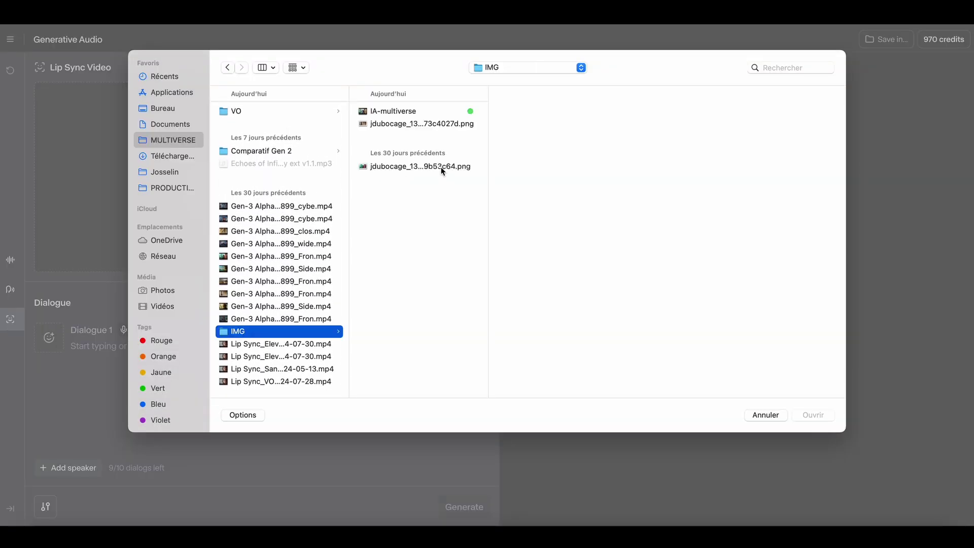
click(413, 111)
double_click(413, 111)
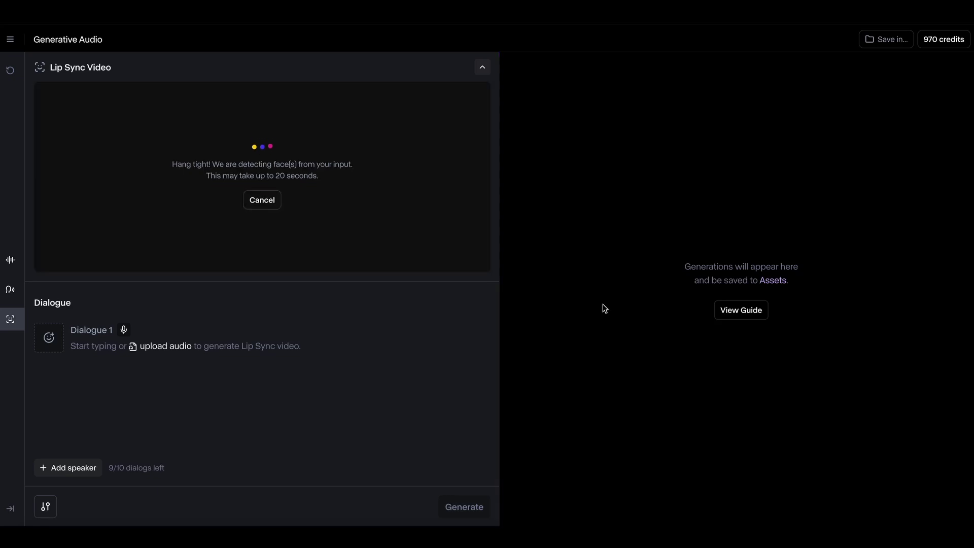
Step: Enter the Dialogue 1 line "Welcome to an extraordinary journey through artistic worlds, where reality and imagination merge."
click(295, 345)
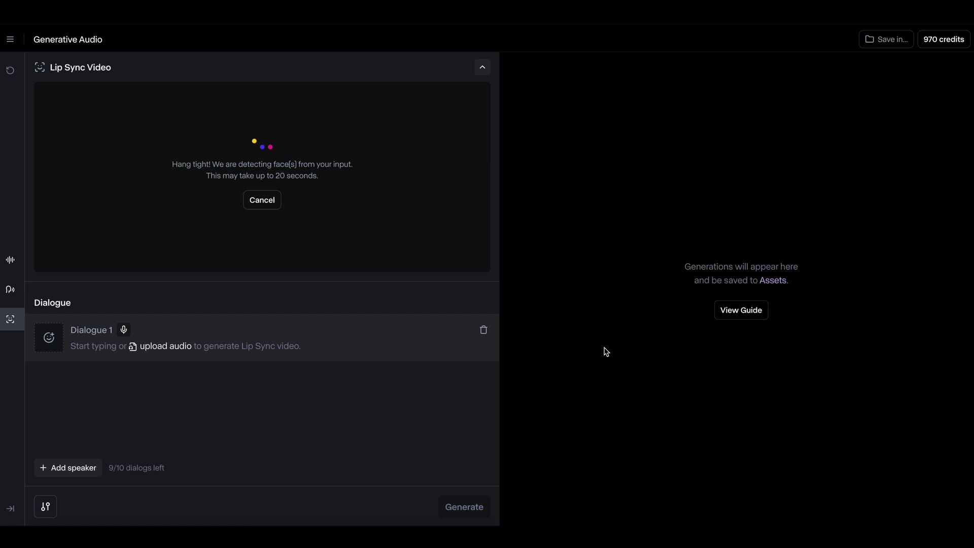
text(Welcome to an extraordinary journey through artistic worlds, where reality and imagination merge.)
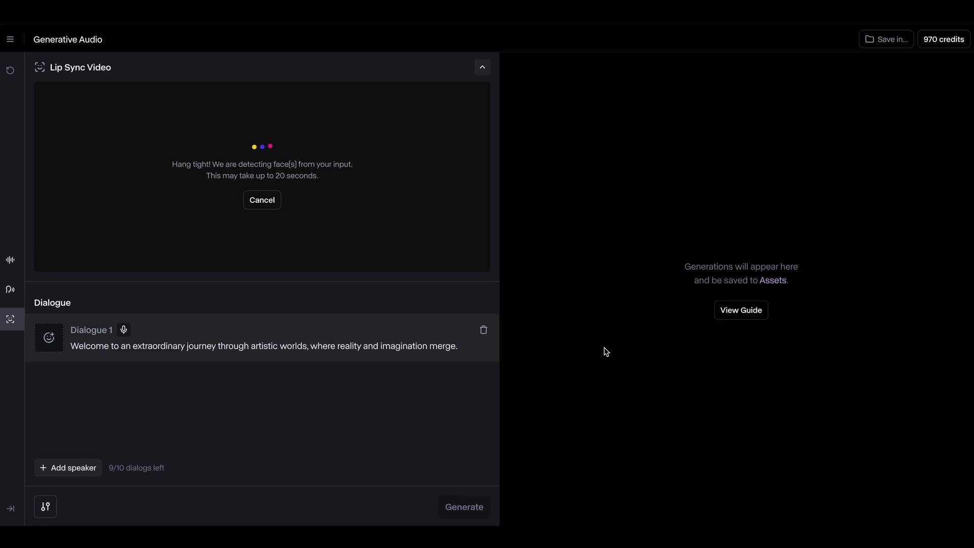
Step: Preview character voices such as Noah, Katie and Rina, and choose a voice for Dialogue 1
click(125, 332)
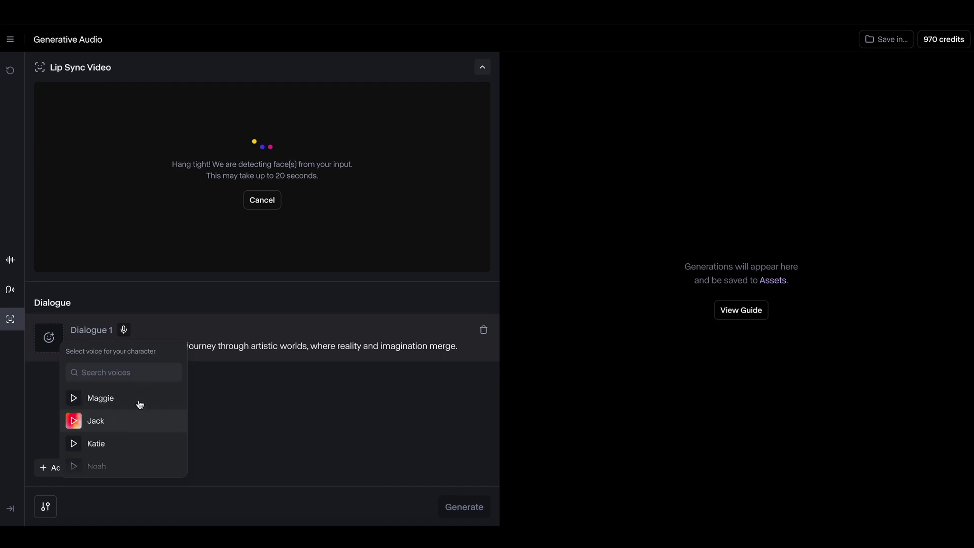
scroll(159, 415, down, 2)
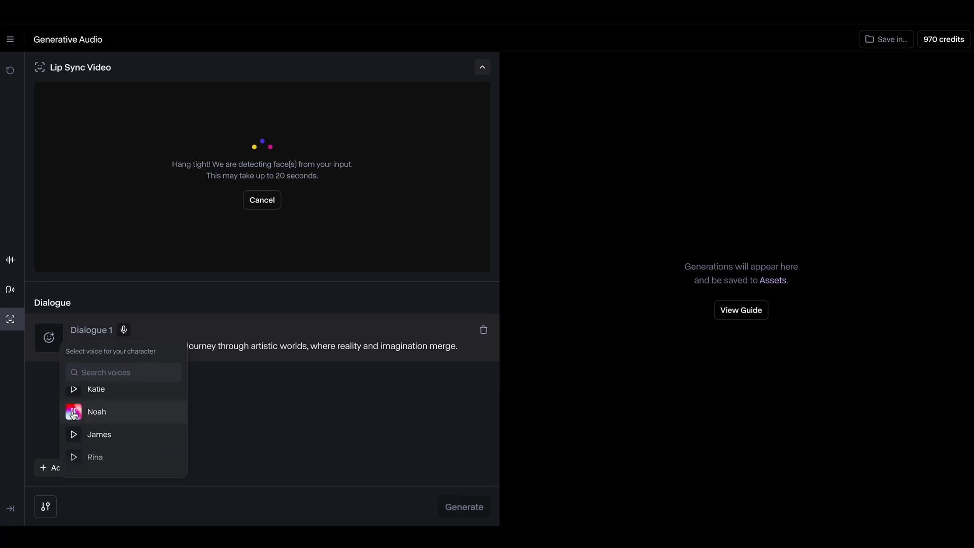
scroll(73, 414, up, 1)
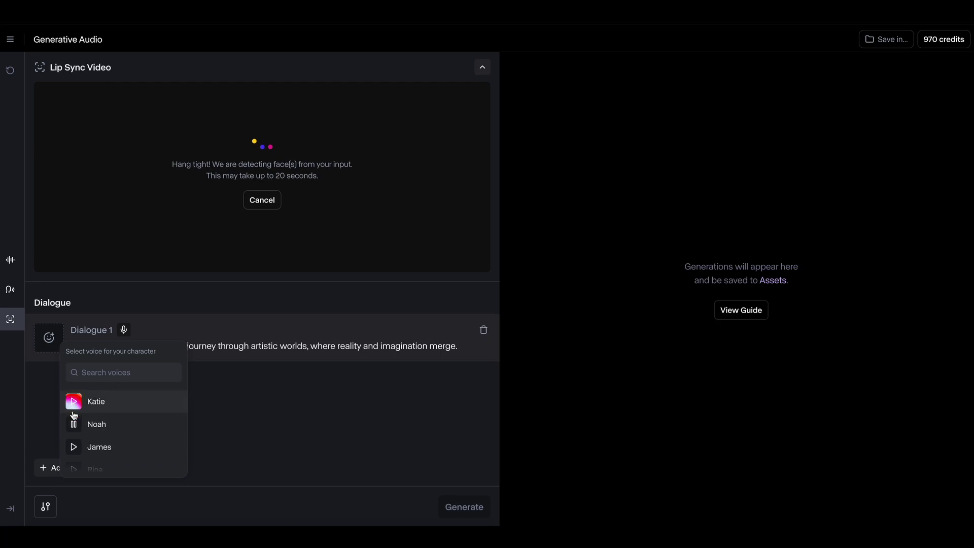
click(74, 401)
scroll(102, 412, up, 2)
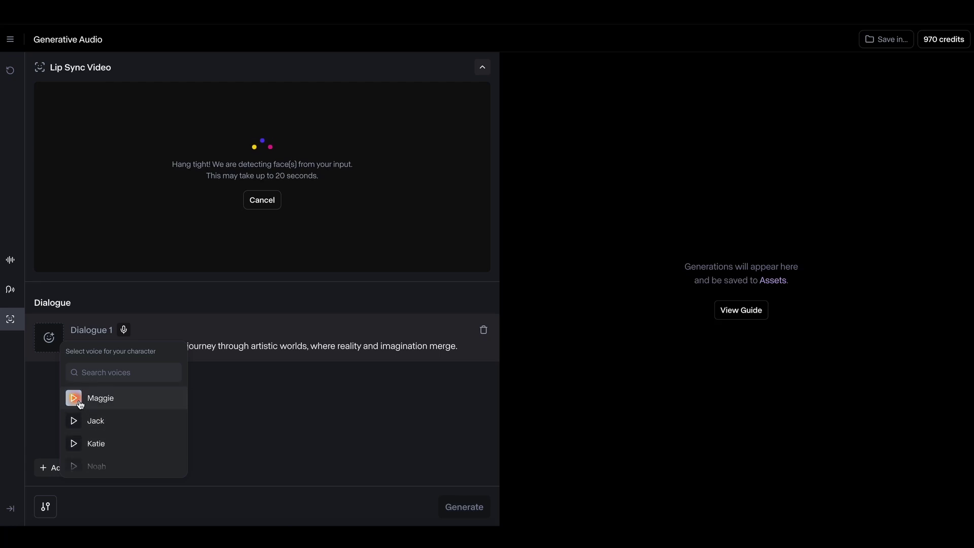
scroll(79, 406, down, 4)
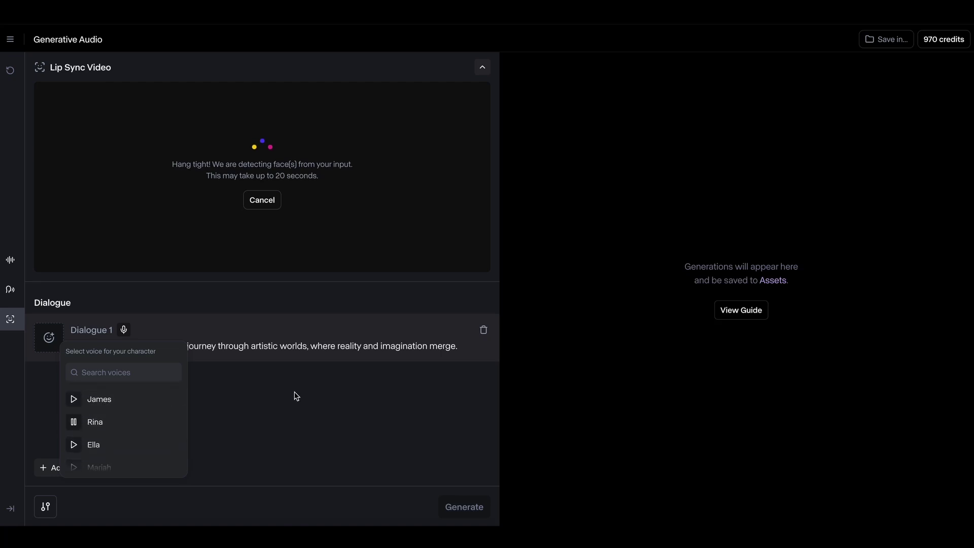
click(464, 358)
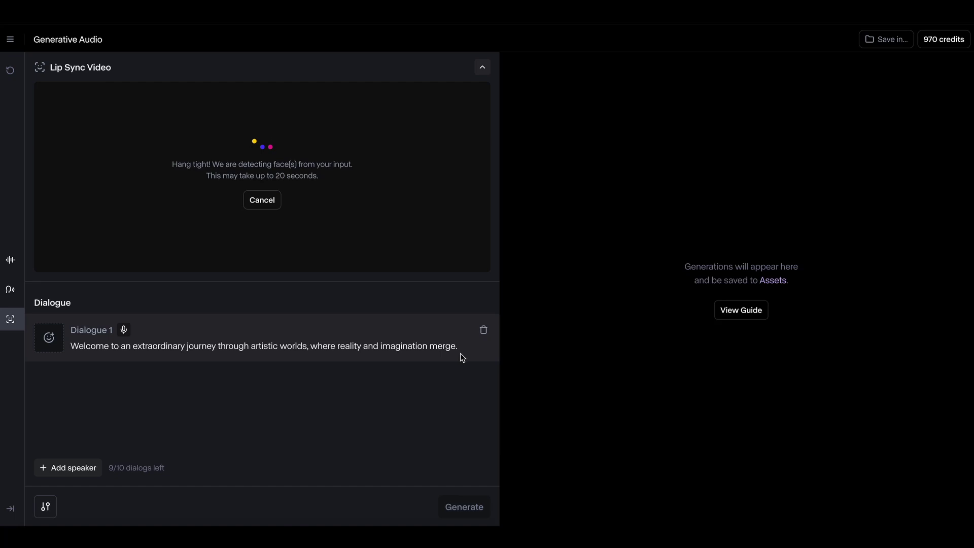
click(125, 330)
scroll(108, 421, down, 4)
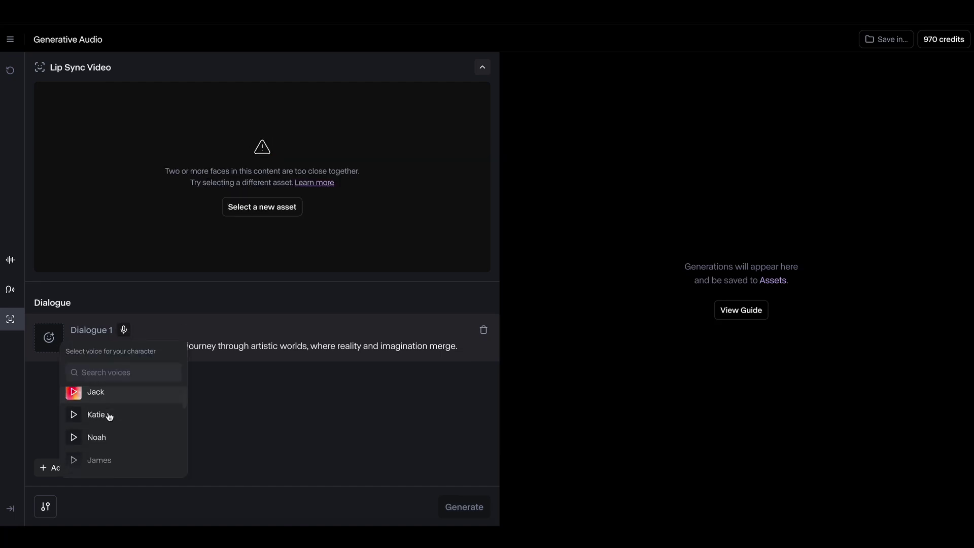
click(95, 421)
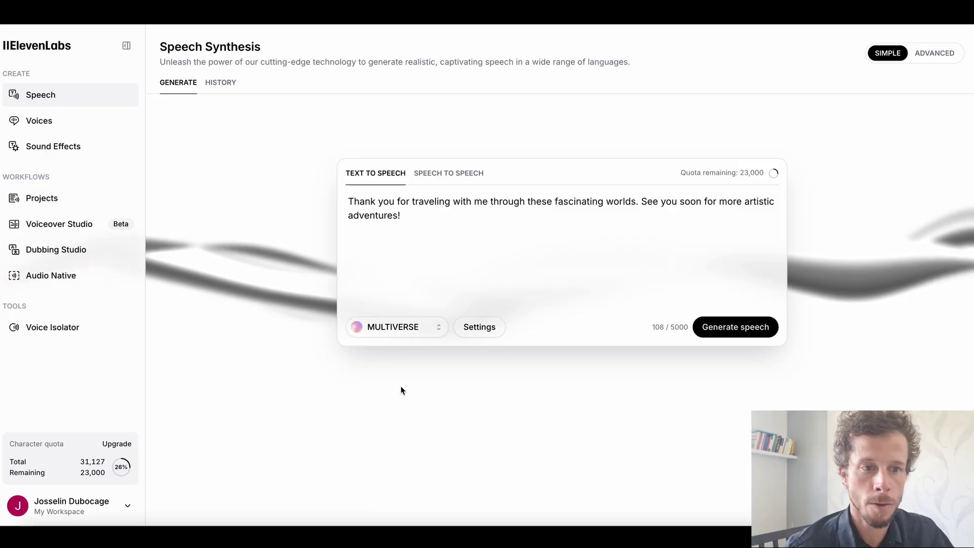
Step: Switch to ElevenLabs, look for more voices than the recently used ones, and browse the voice library
click(439, 329)
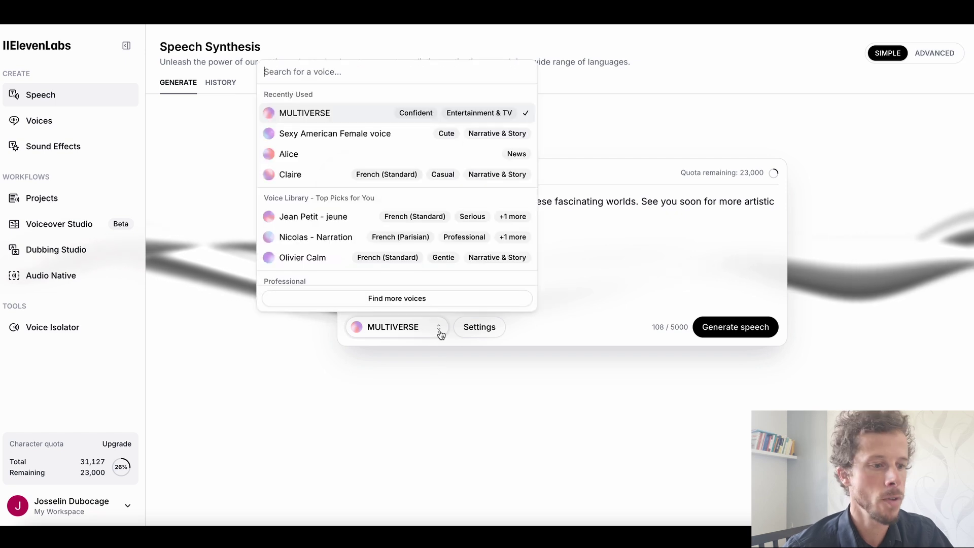
click(222, 366)
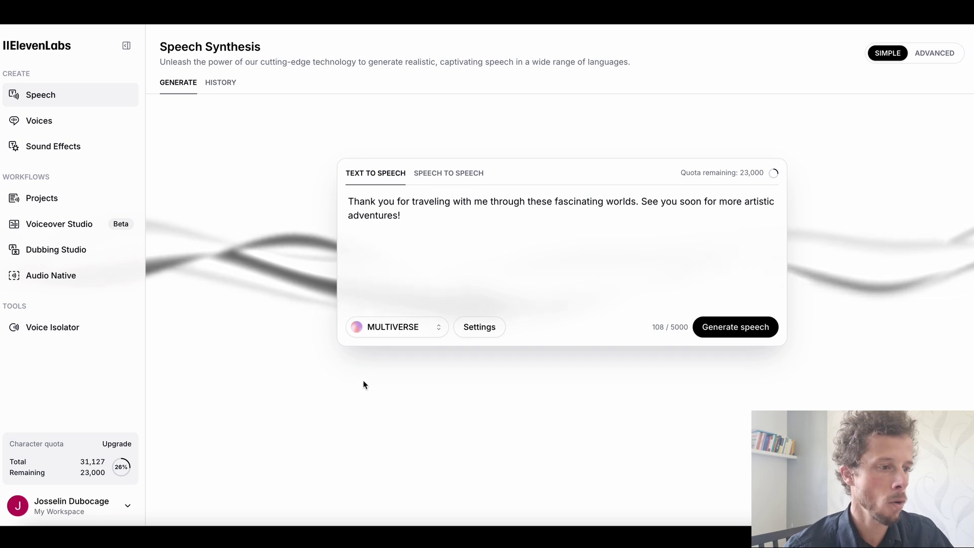
click(441, 331)
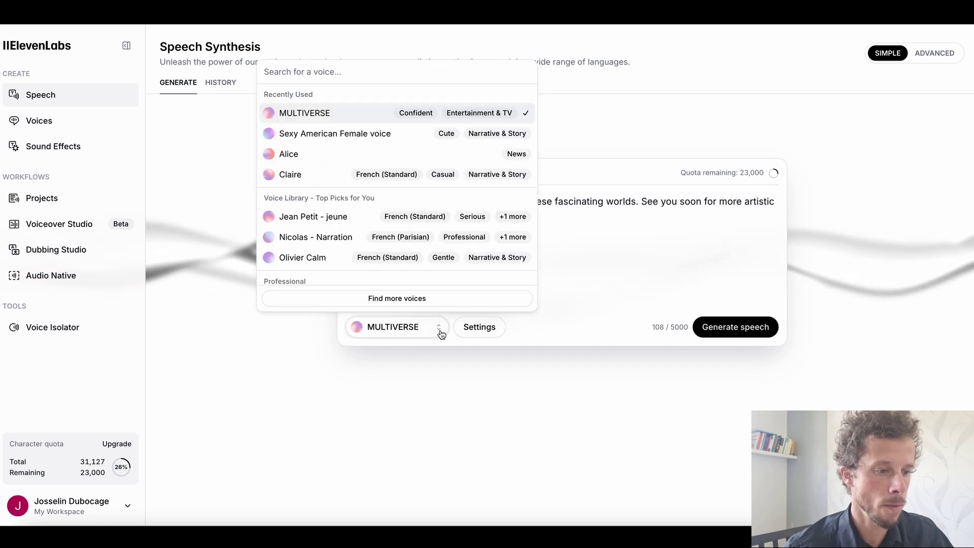
click(454, 303)
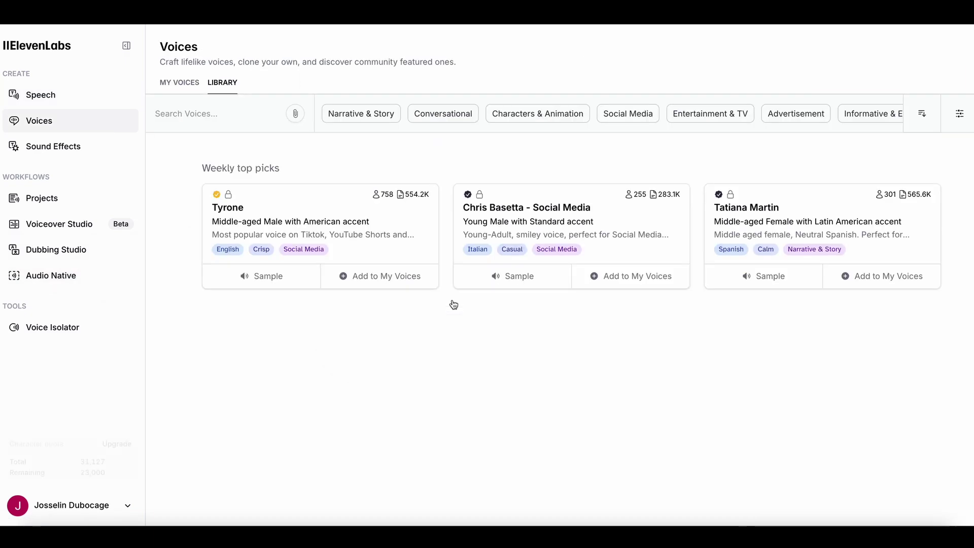
scroll(454, 304, down, 10)
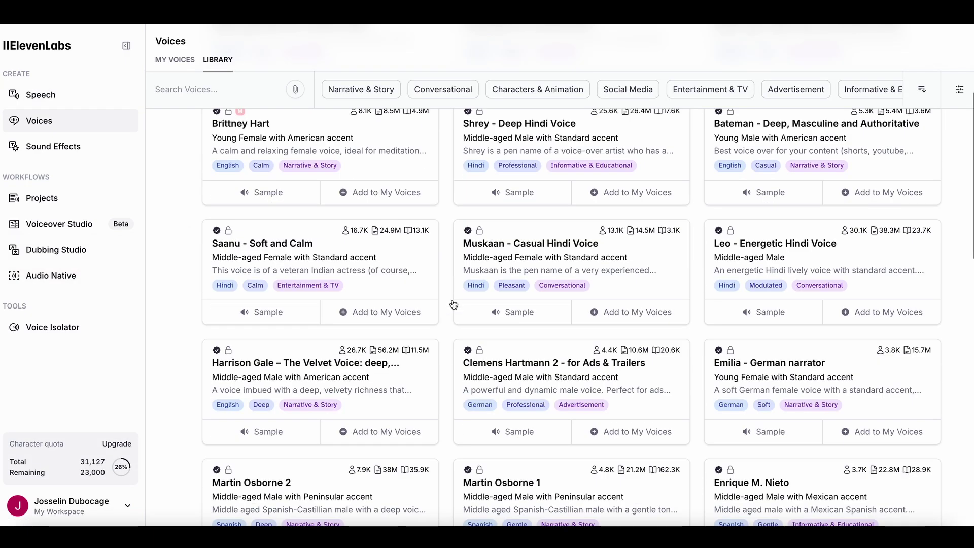
scroll(453, 303, down, 3)
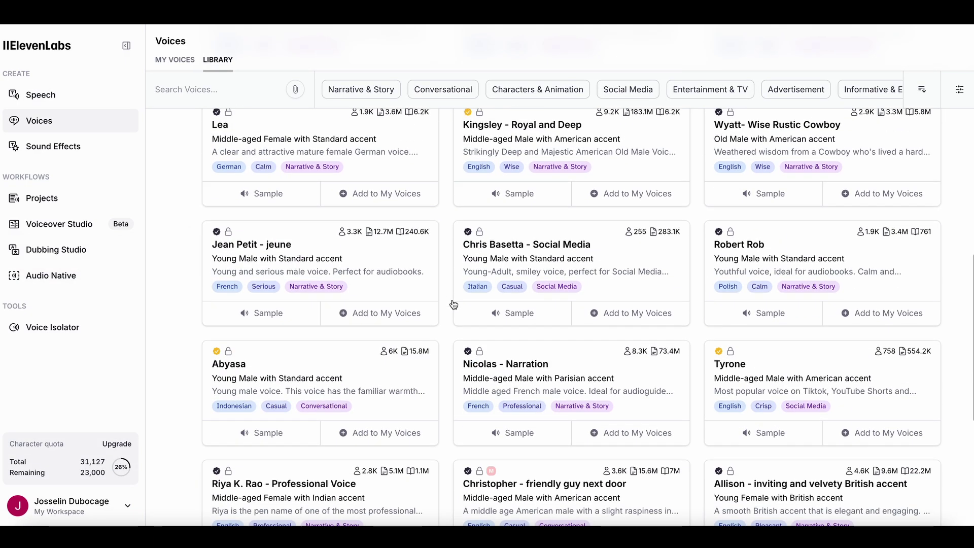
scroll(454, 303, up, 15)
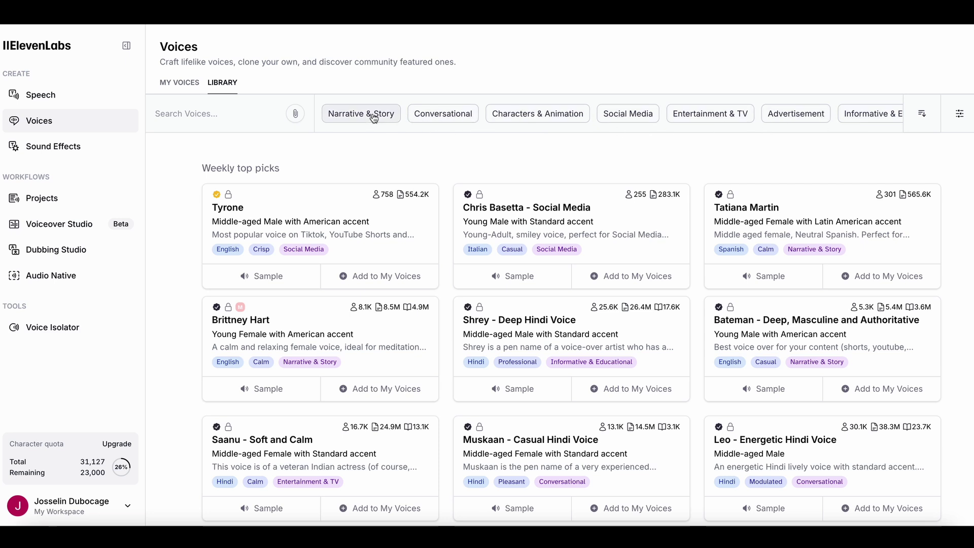
Step: Filter the voice library to Entertainment & TV voices with gender Female and age Middle Aged
click(711, 113)
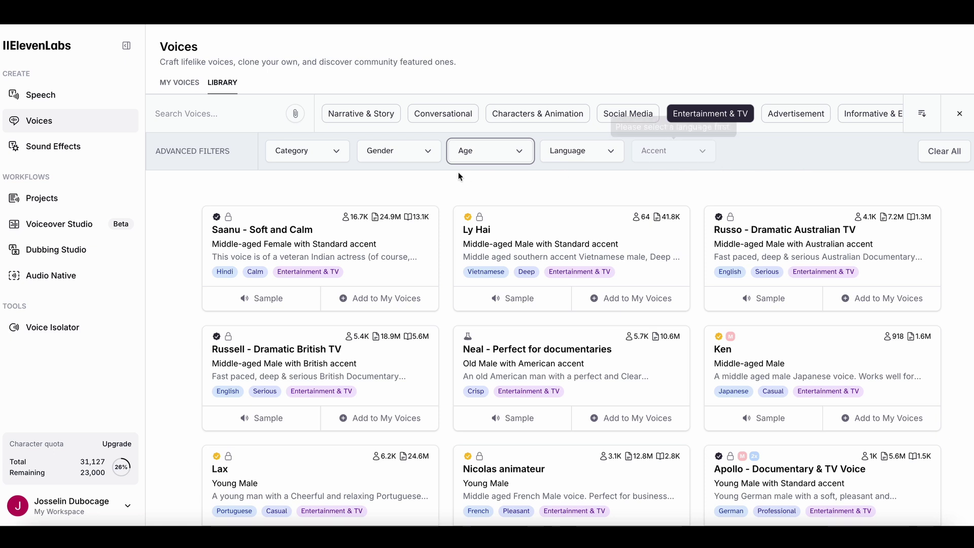
click(429, 160)
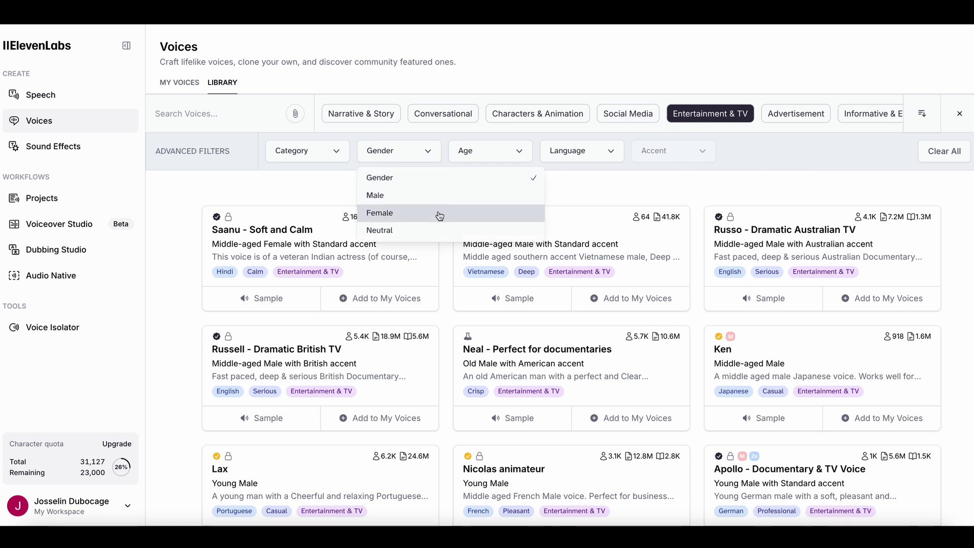
click(439, 214)
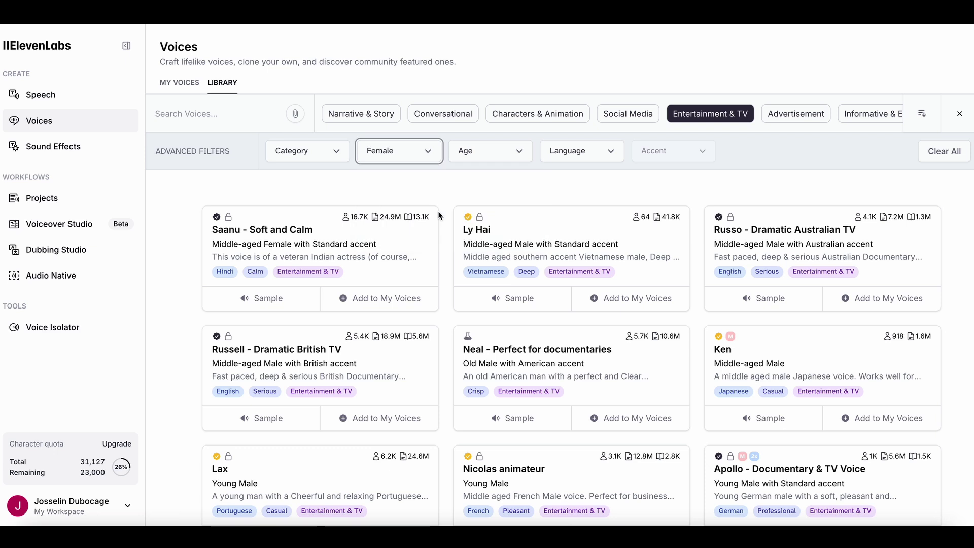
click(521, 152)
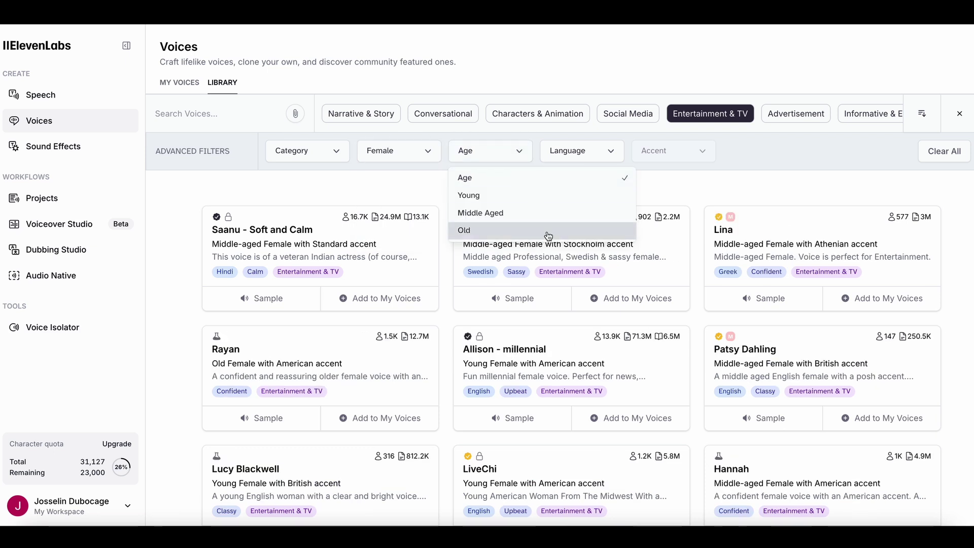
click(547, 217)
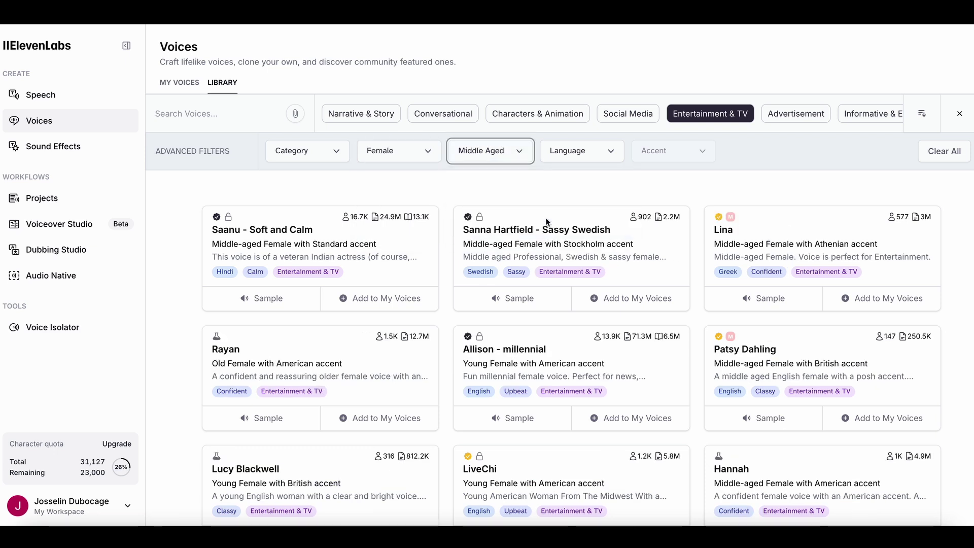
Step: Check the French voices with the language filter, and set the language to English
click(612, 155)
scroll(620, 283, down, 5)
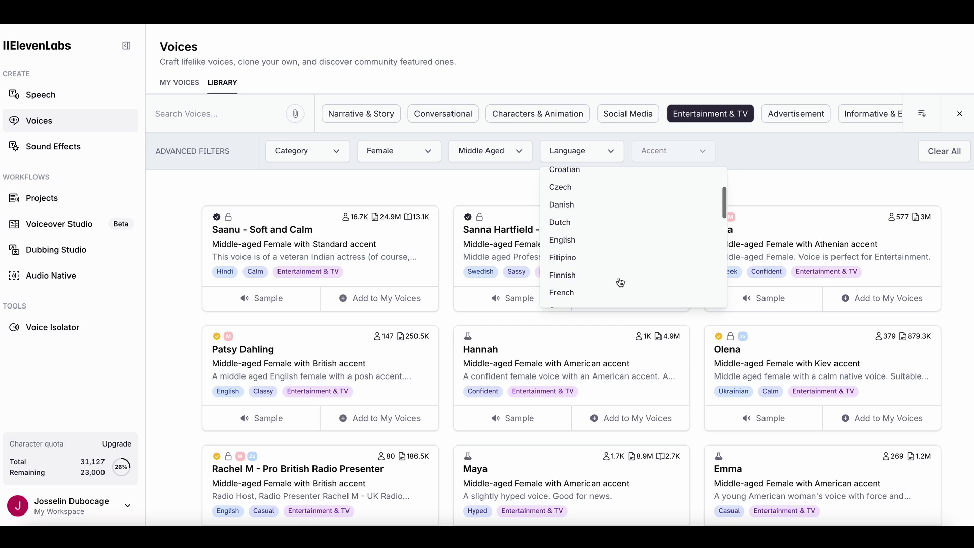
click(602, 264)
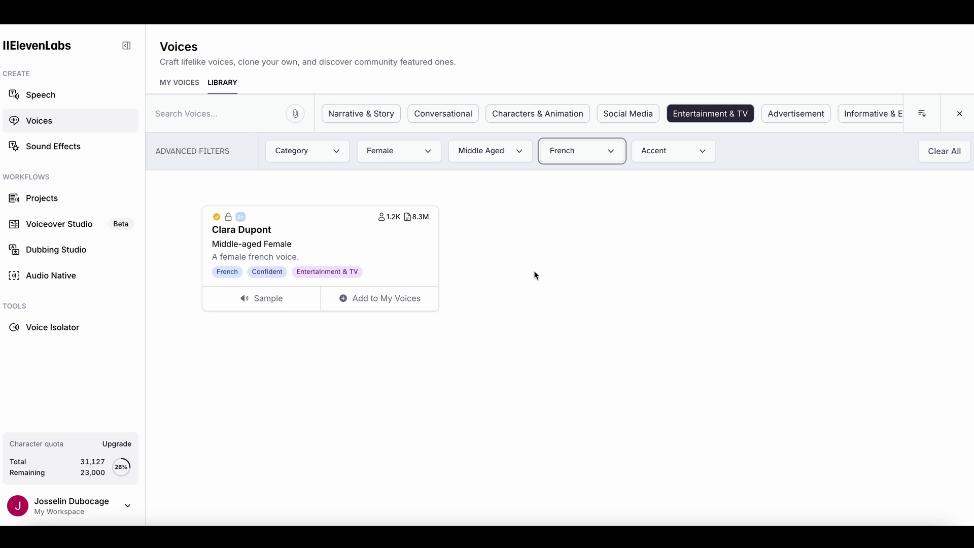
click(615, 158)
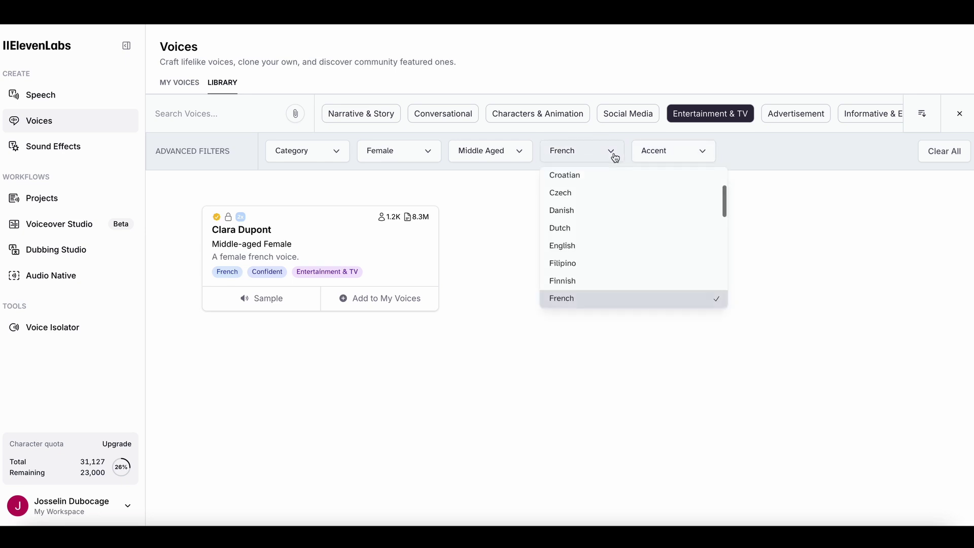
click(623, 245)
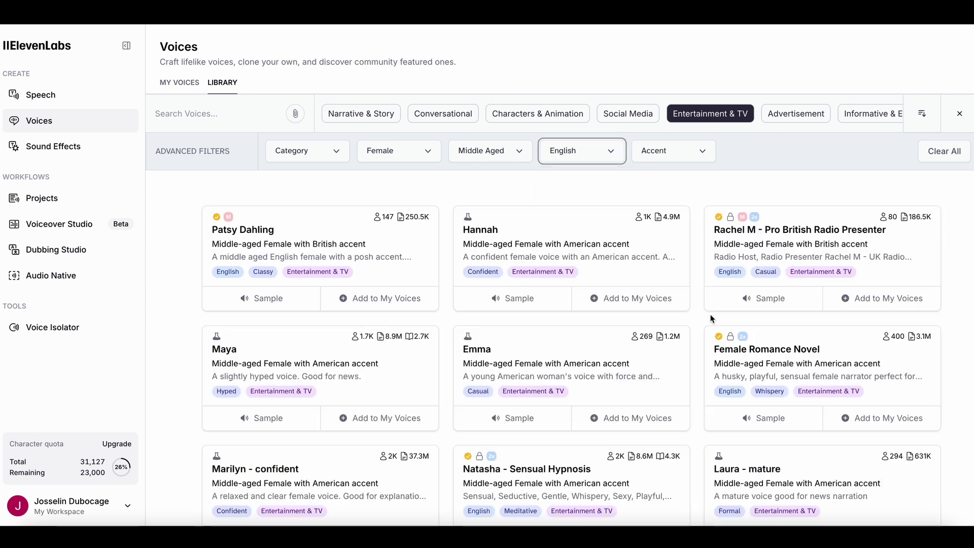
Step: Preview the Emma, Laura - mature, Madison Ray and Melinda voices among the filtered library results
scroll(710, 319, down, 2)
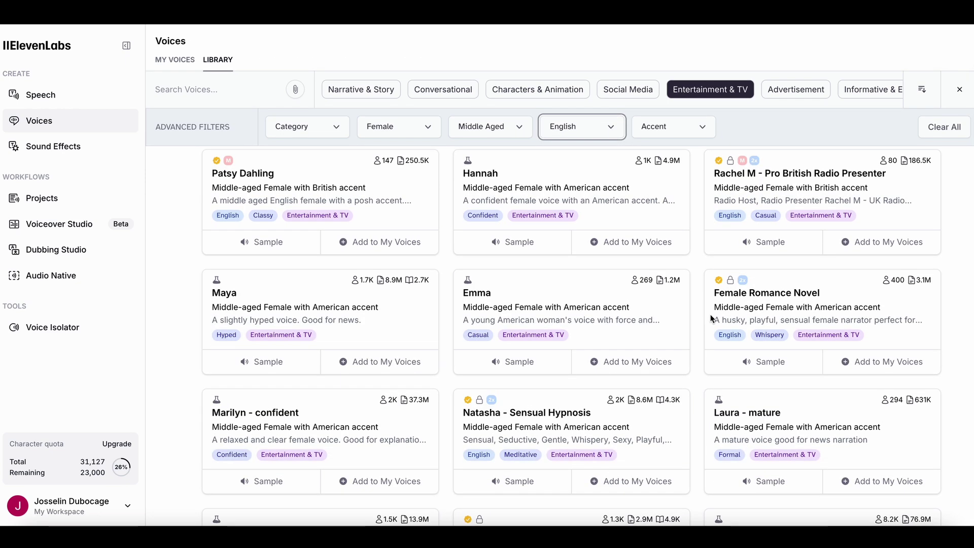
scroll(710, 318, down, 1)
scroll(710, 319, down, 1)
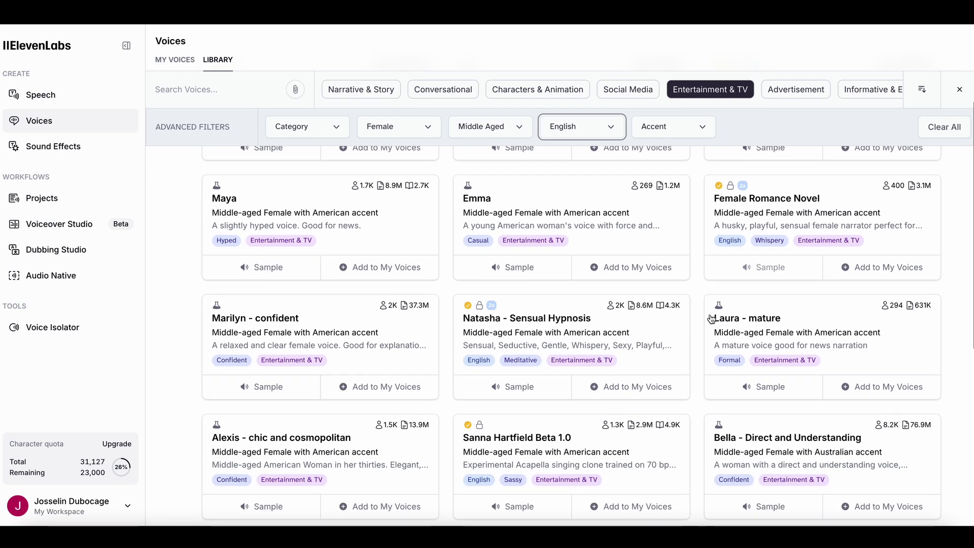
click(533, 276)
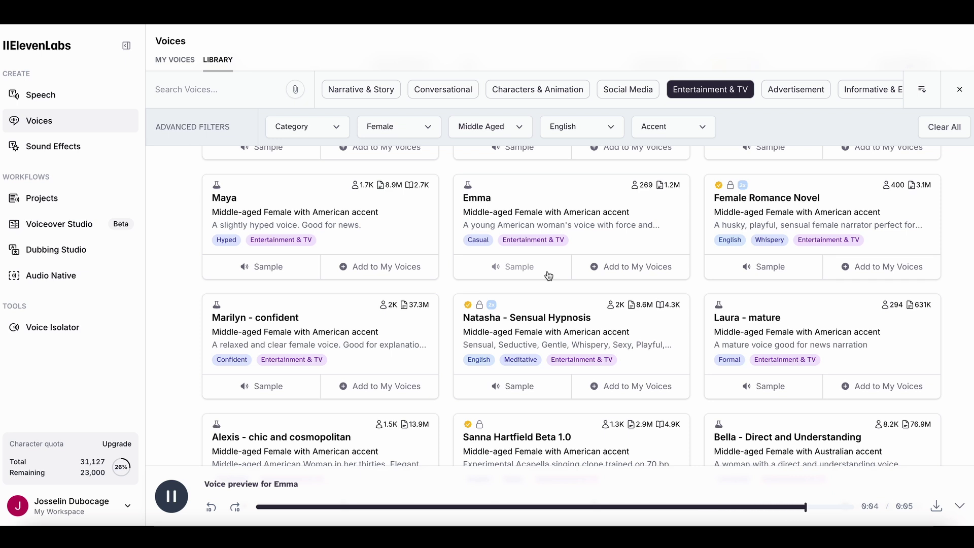
click(802, 389)
scroll(802, 389, down, 3)
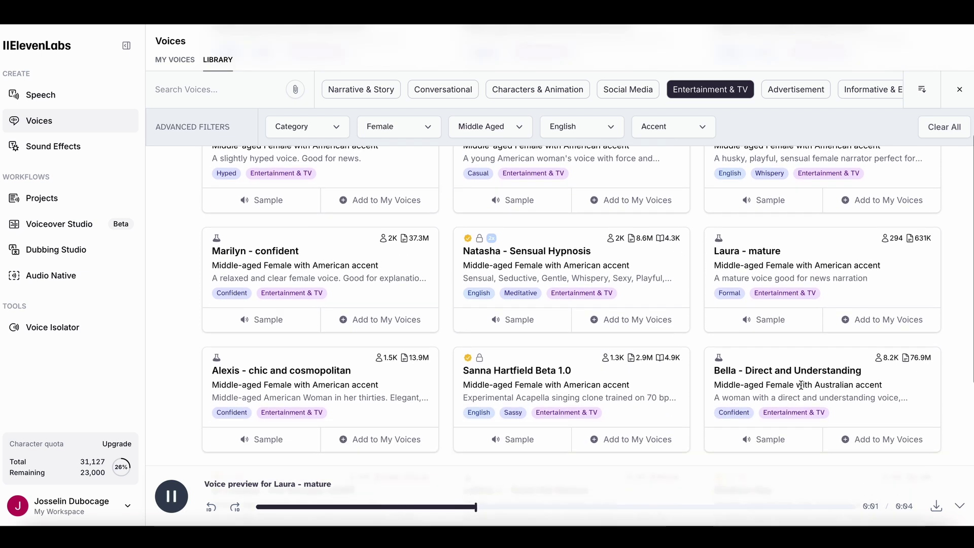
scroll(802, 389, down, 1)
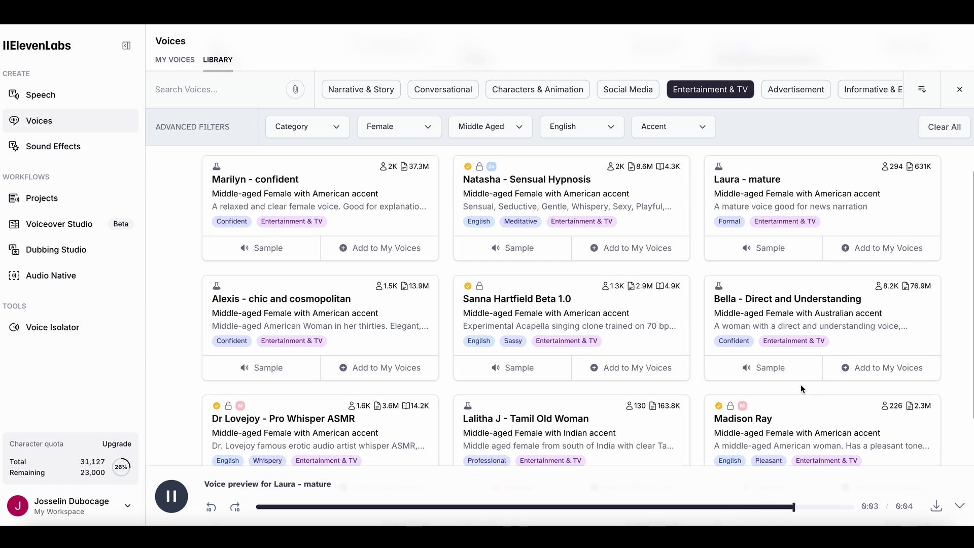
scroll(801, 389, down, 3)
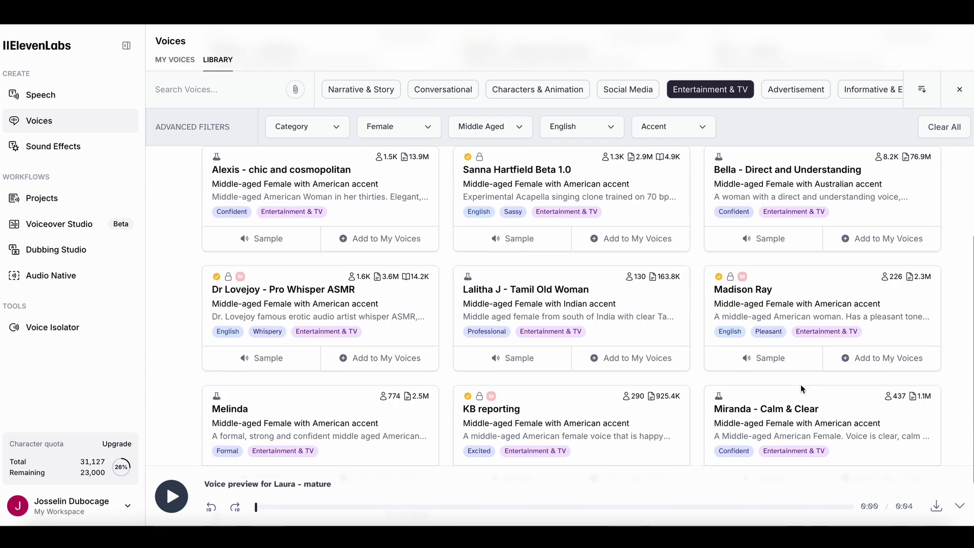
click(794, 359)
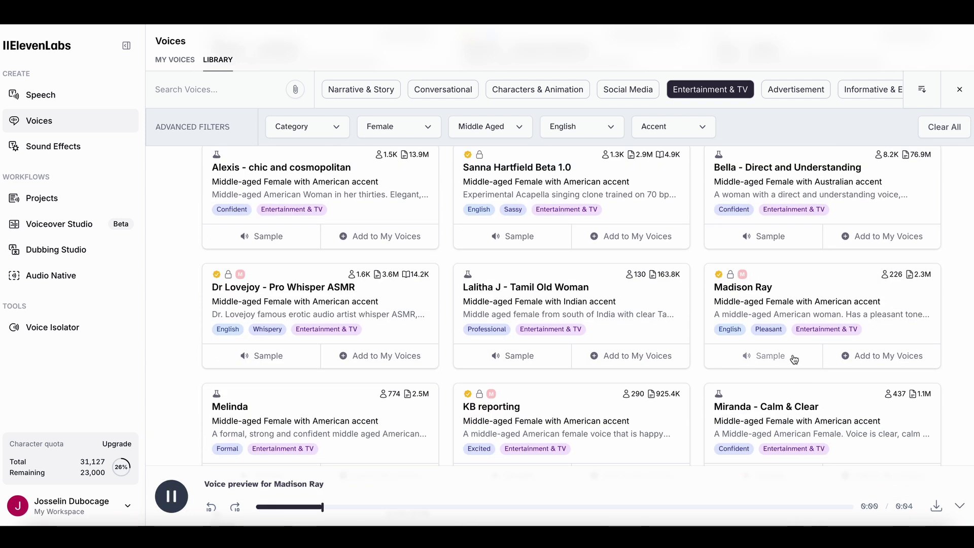
scroll(508, 341, down, 2)
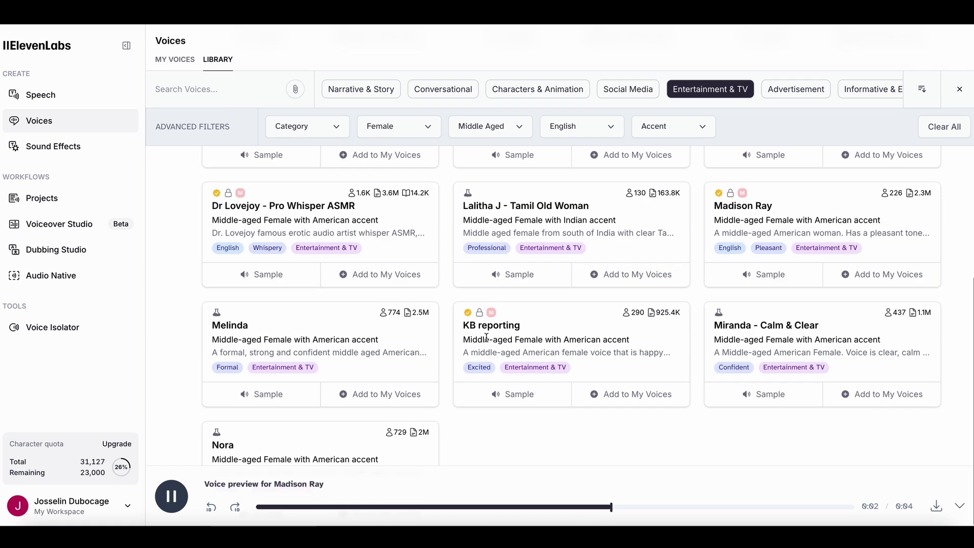
click(301, 402)
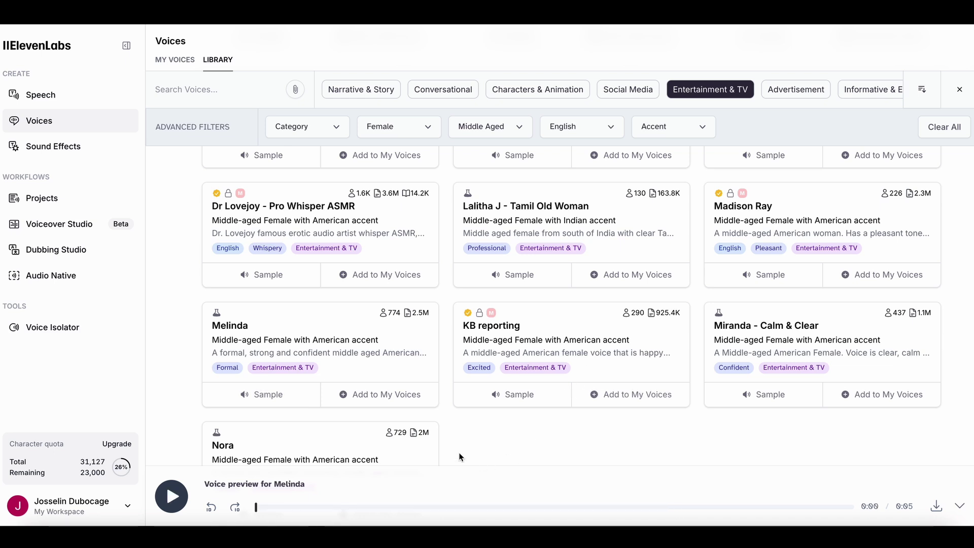
Step: Add the Melinda voice to My Voices under the name Melinda
click(427, 398)
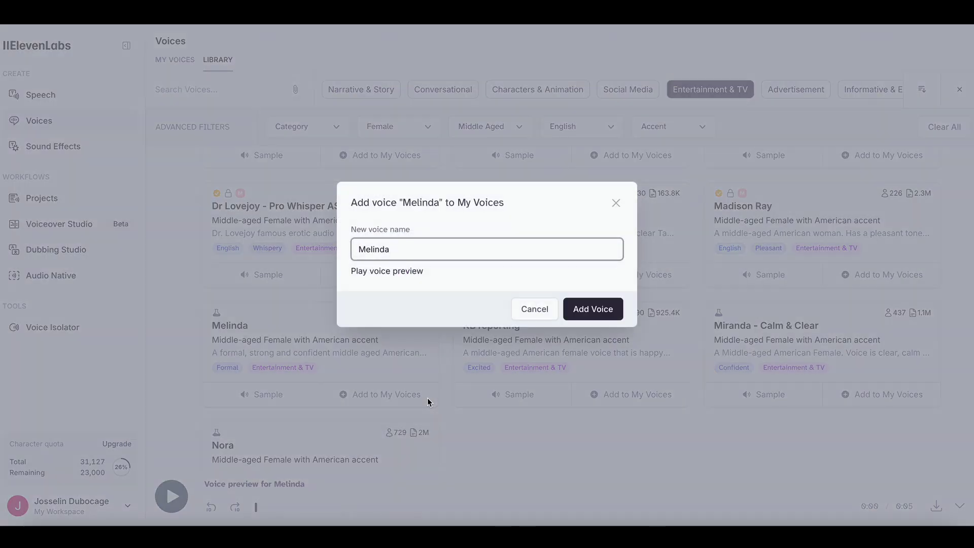
click(614, 315)
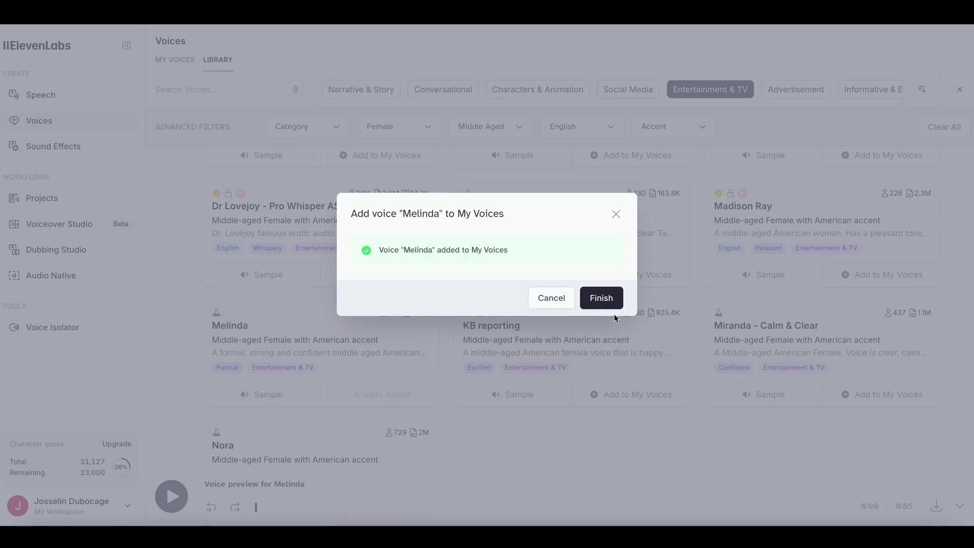
click(607, 300)
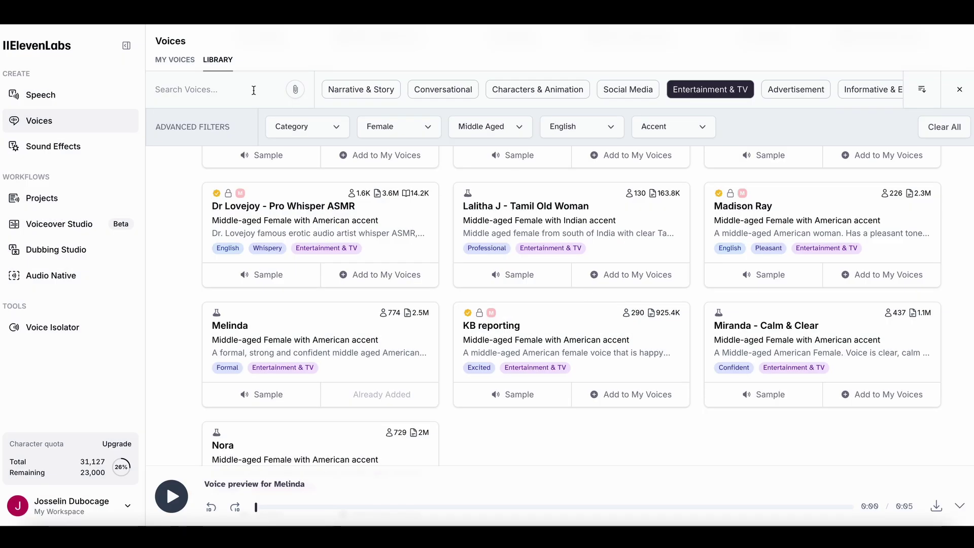
click(127, 45)
mouse_move(22, 54)
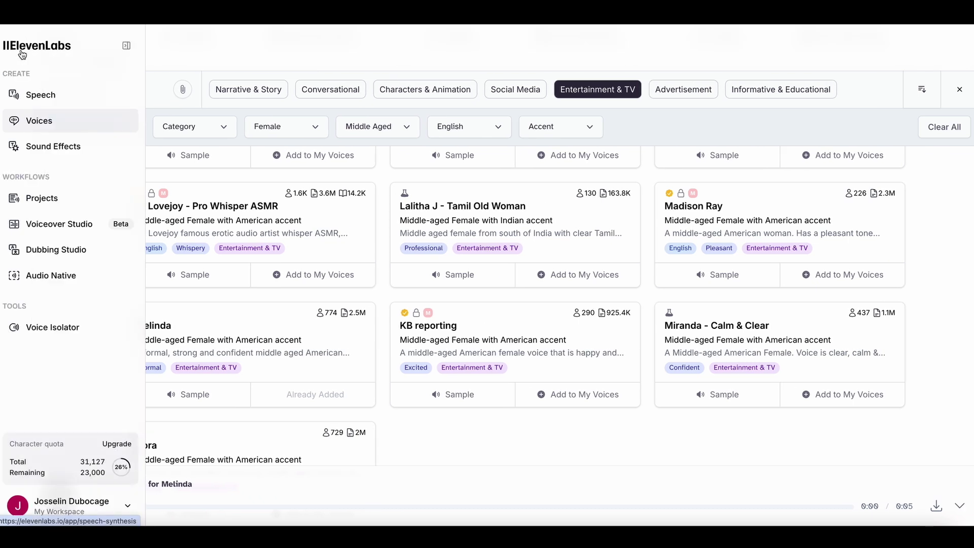
click(126, 46)
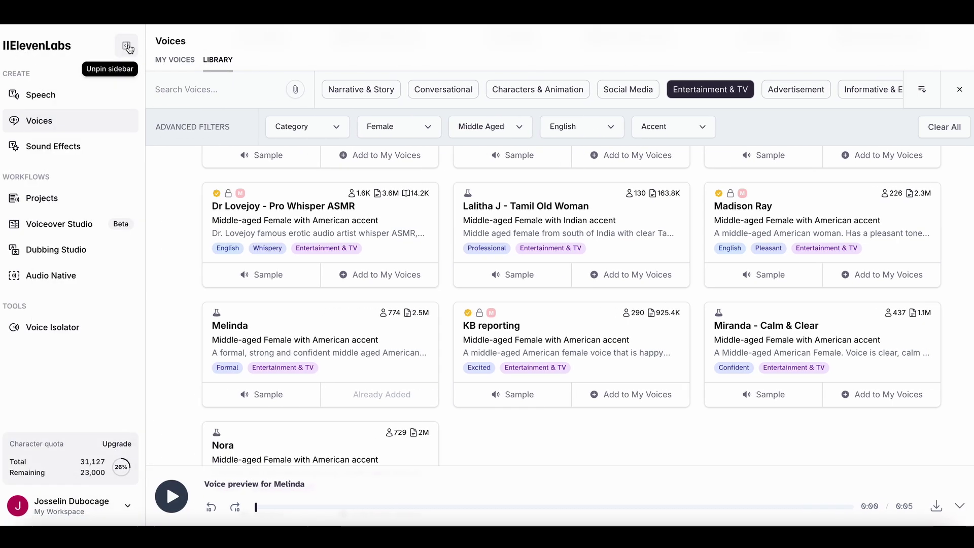
Step: Open Speech Synthesis and choose Melinda as the text-to-speech voice
click(66, 116)
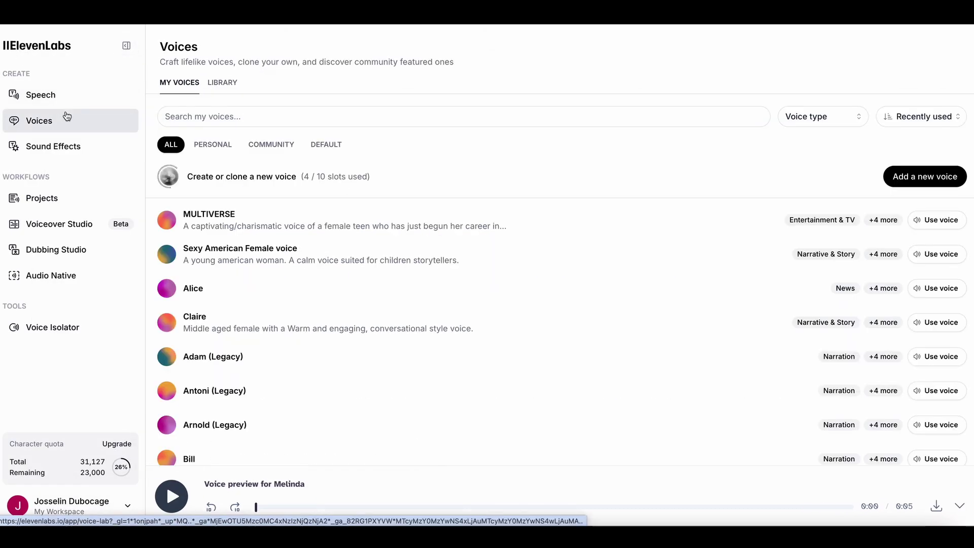
click(51, 98)
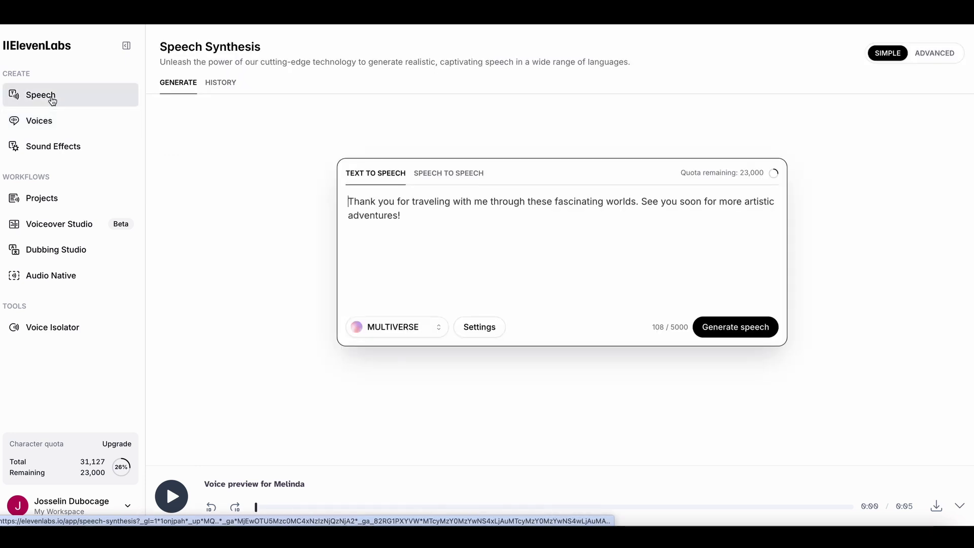
click(439, 331)
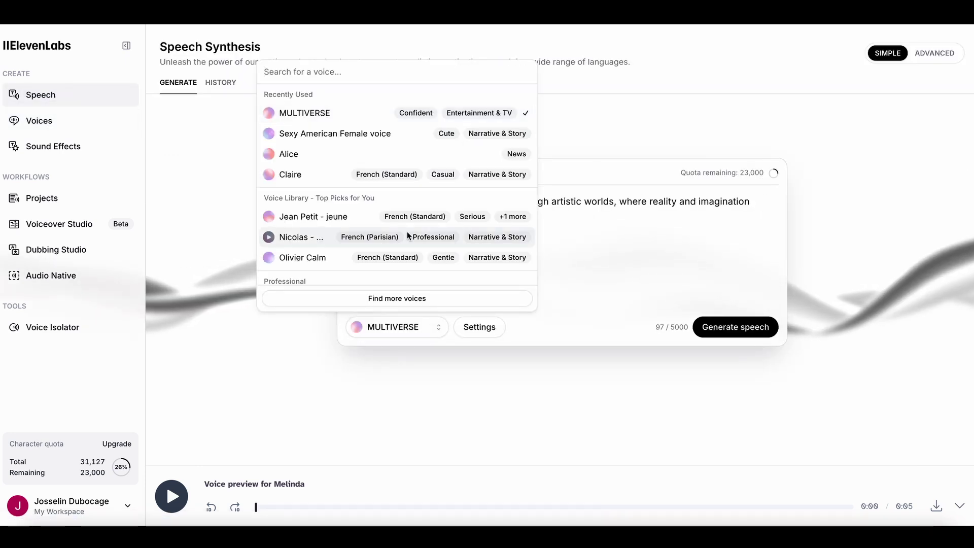
scroll(407, 232, down, 3)
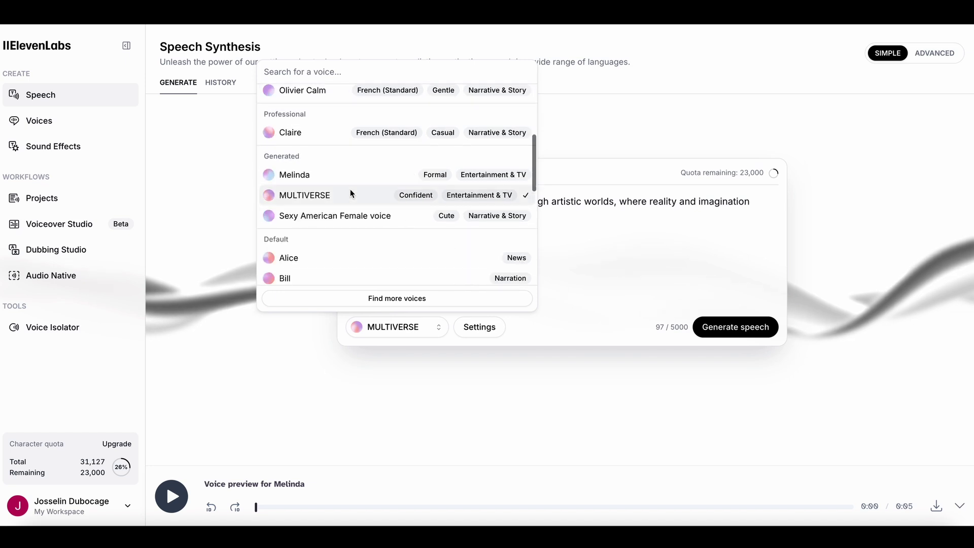
click(339, 177)
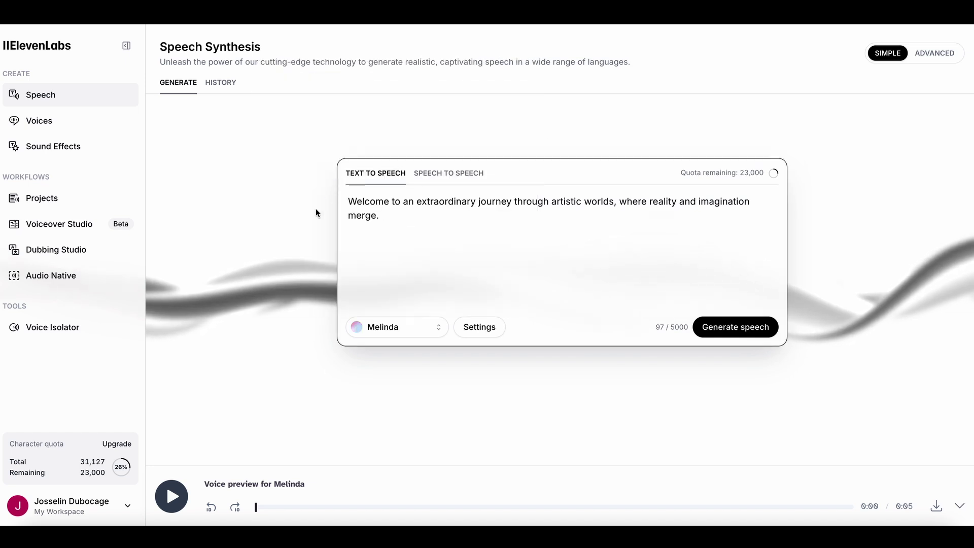
Step: Generate the welcome sentence as speech, and review the model, stability, similarity and style exaggeration settings
click(772, 328)
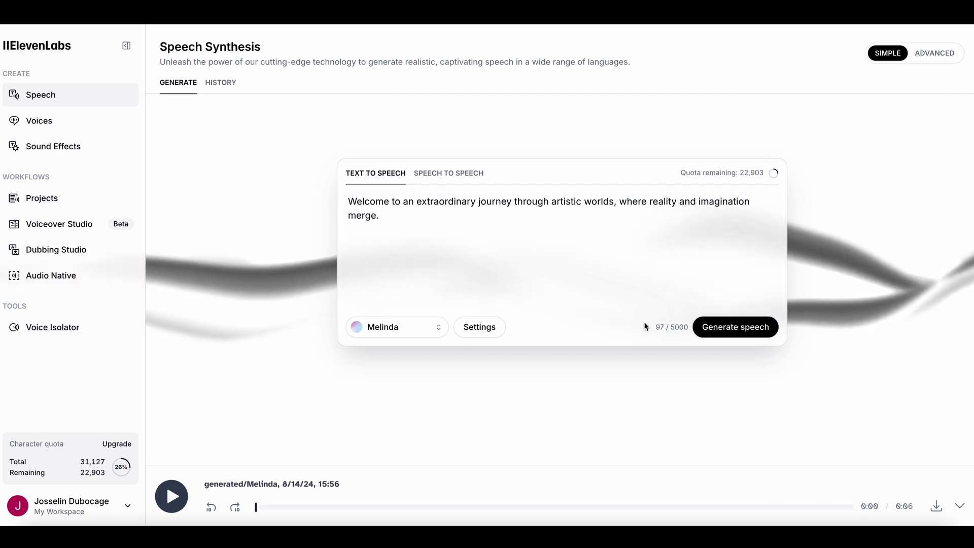
click(497, 330)
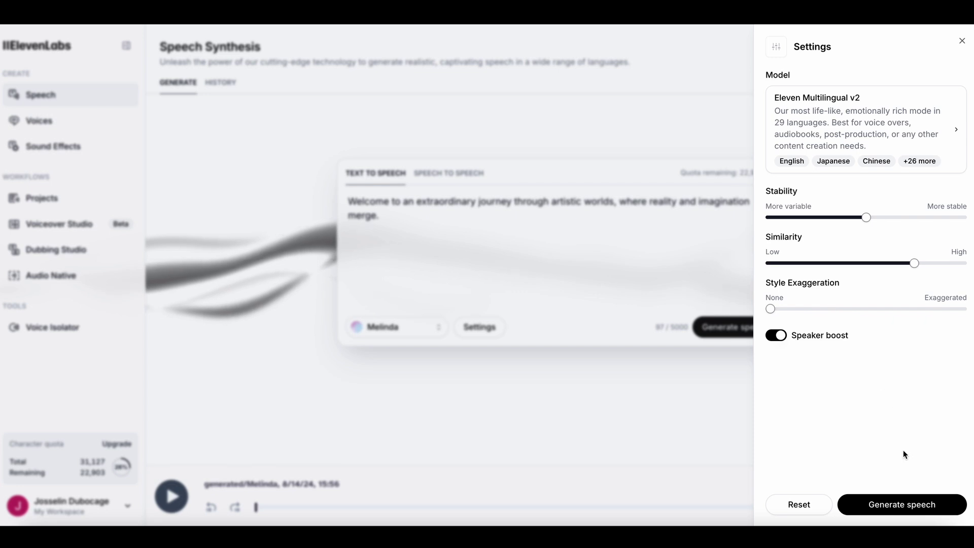
click(603, 427)
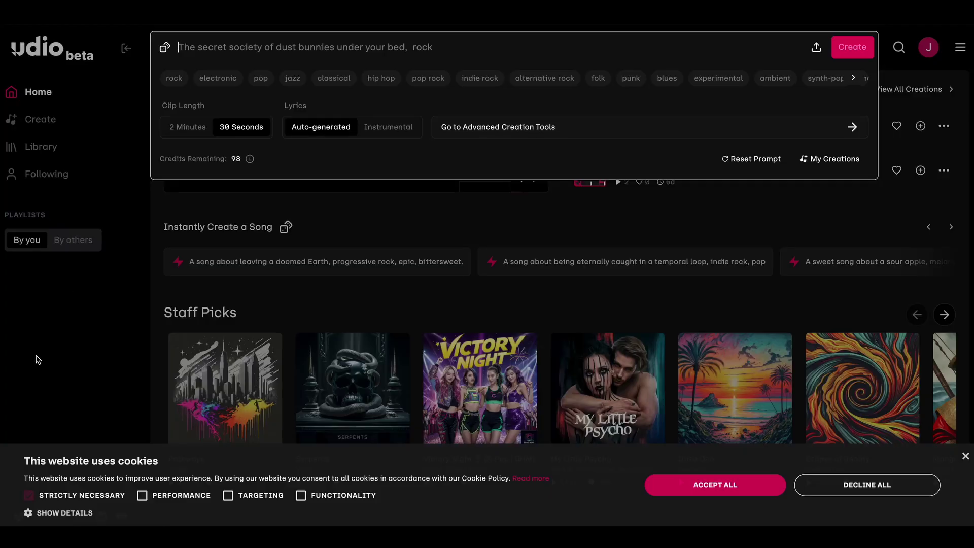
Step: Switch to Udio and create a song from the prompt "a woman wanders through several virtual universes, science-fiction, cinematic"
text(a woman wanders through several virtual universes)
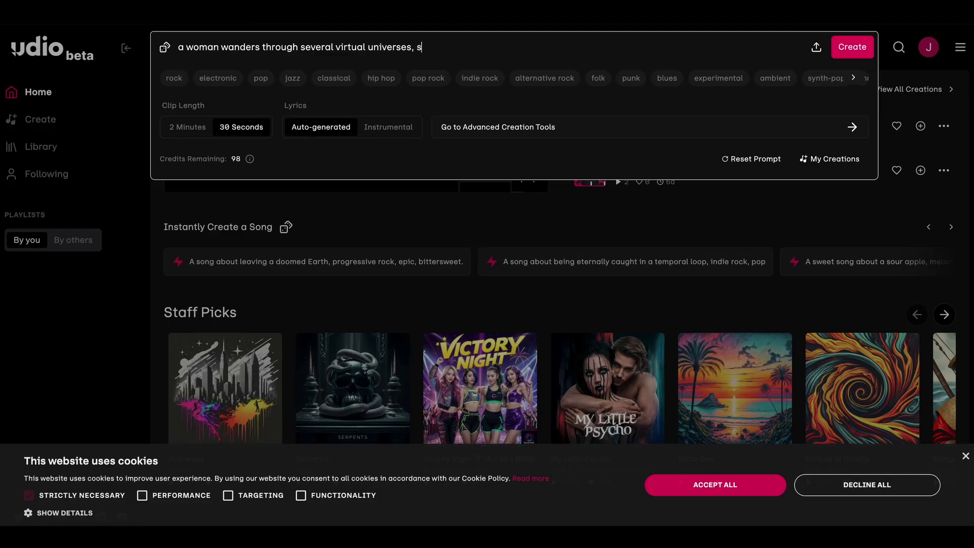
text(cience-fiction, cinematic)
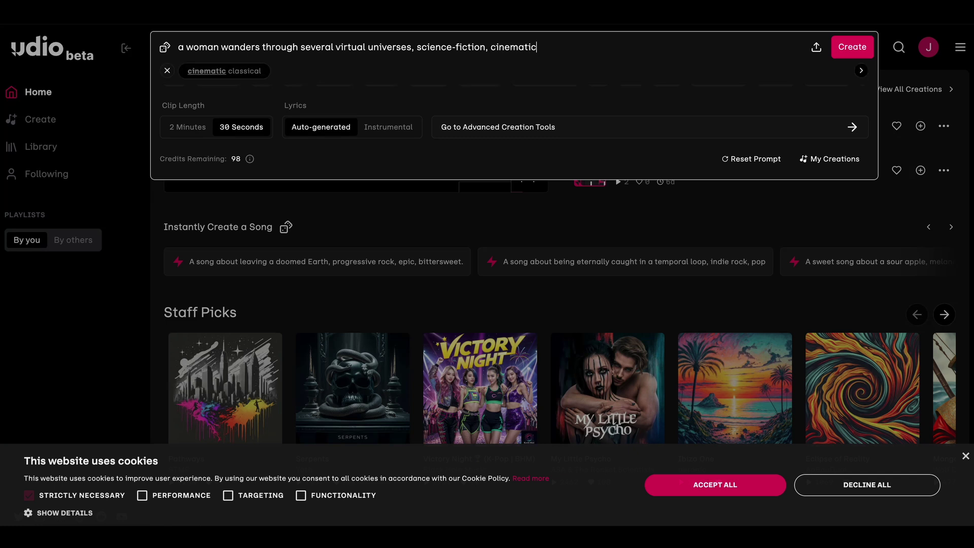
click(845, 55)
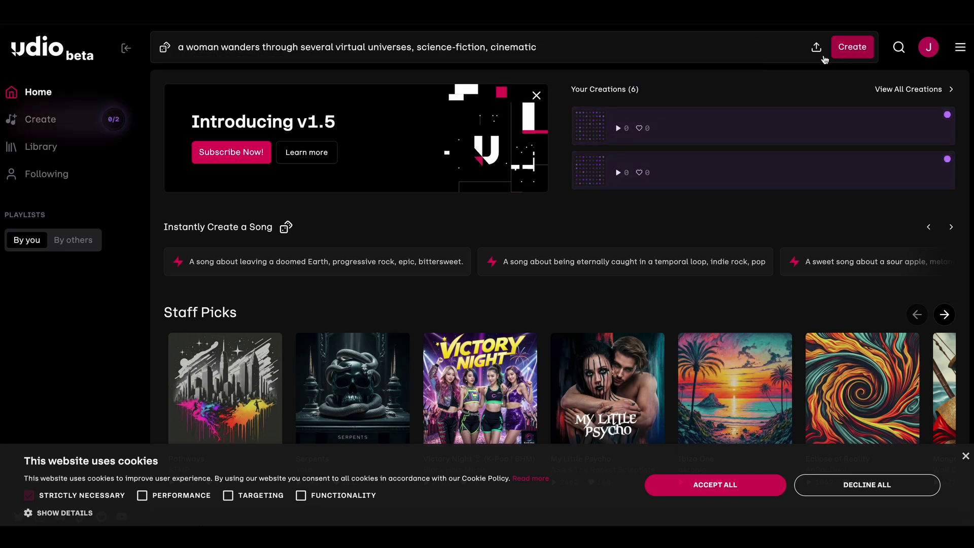
Step: Open the song creation page, dismiss the cookie notice, and listen to the newly generated songs
click(66, 122)
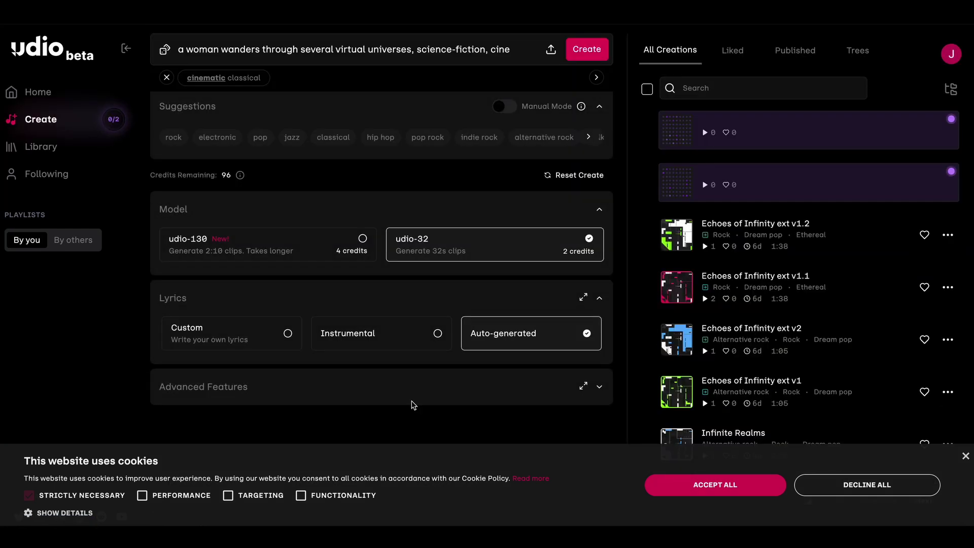
click(965, 456)
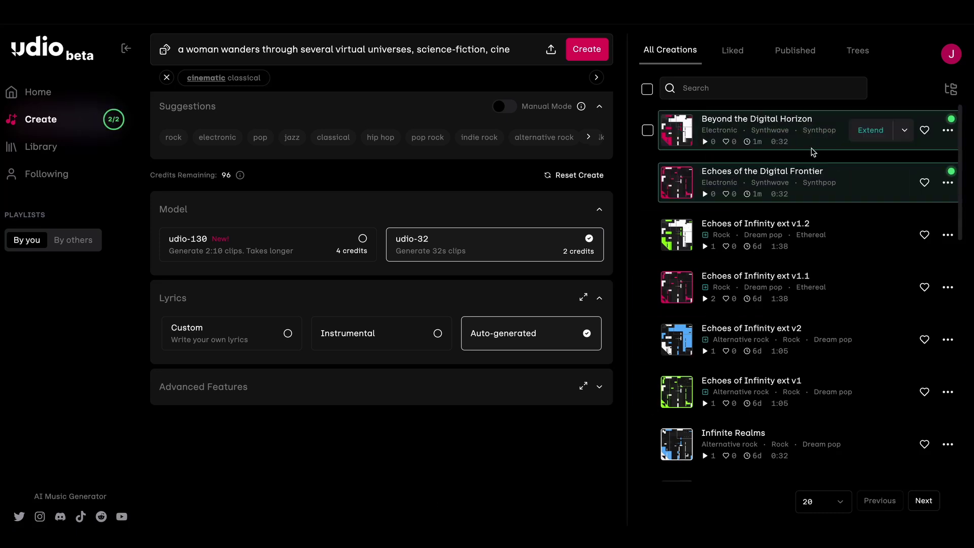
click(675, 132)
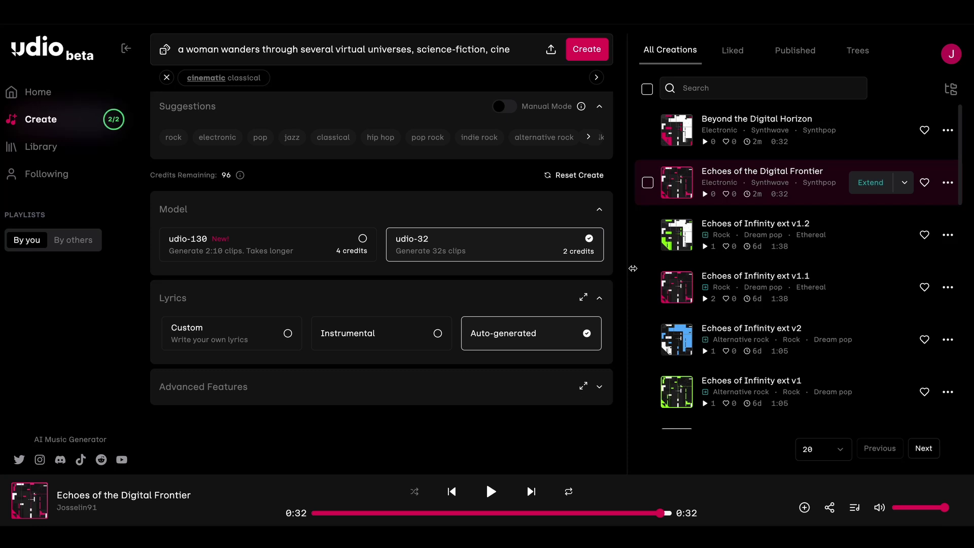
Step: Set the lyrics option for the song prompt to Instrumental
click(399, 342)
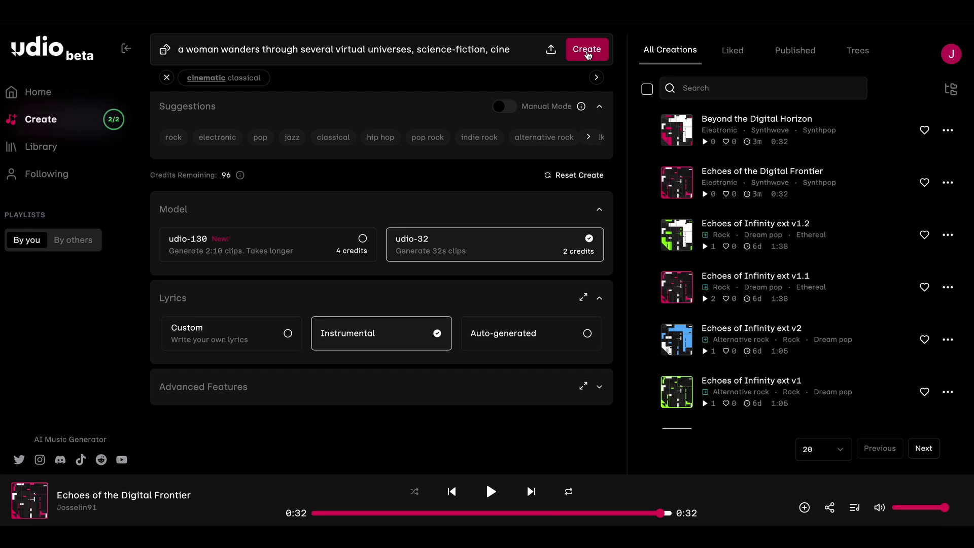
Step: Load the earlier song Echoes of Infinity ext v1 for extending, and bring up its actions with the Download option
scroll(720, 318, down, 2)
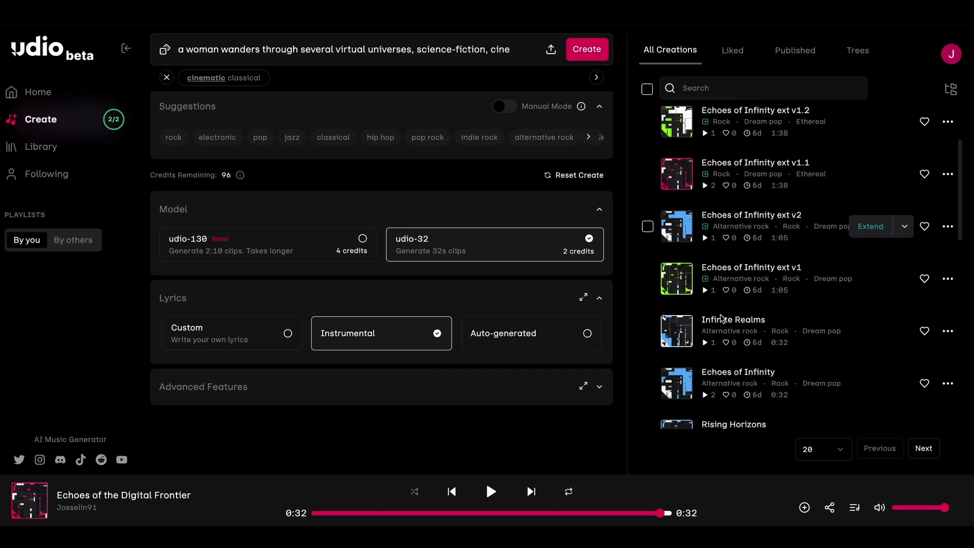
mouse_move(721, 319)
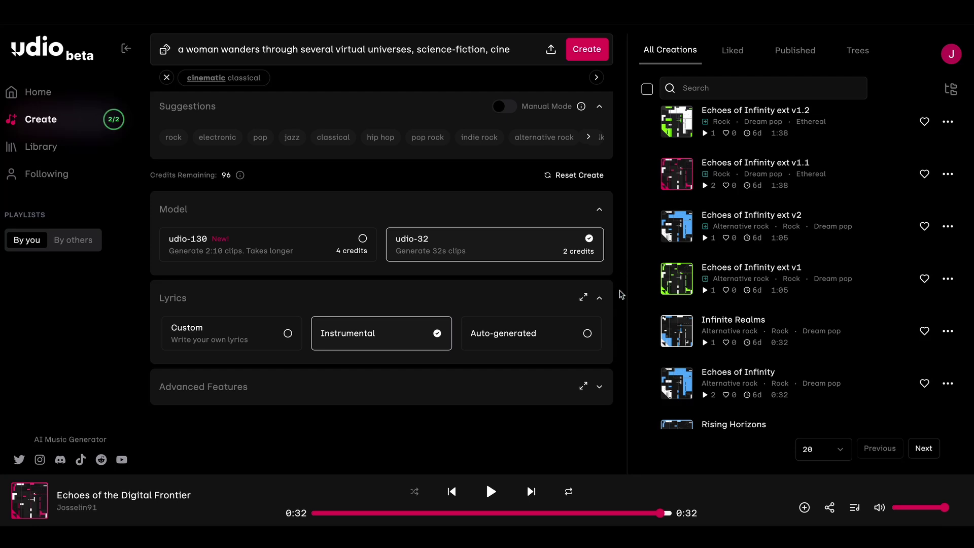
mouse_move(881, 290)
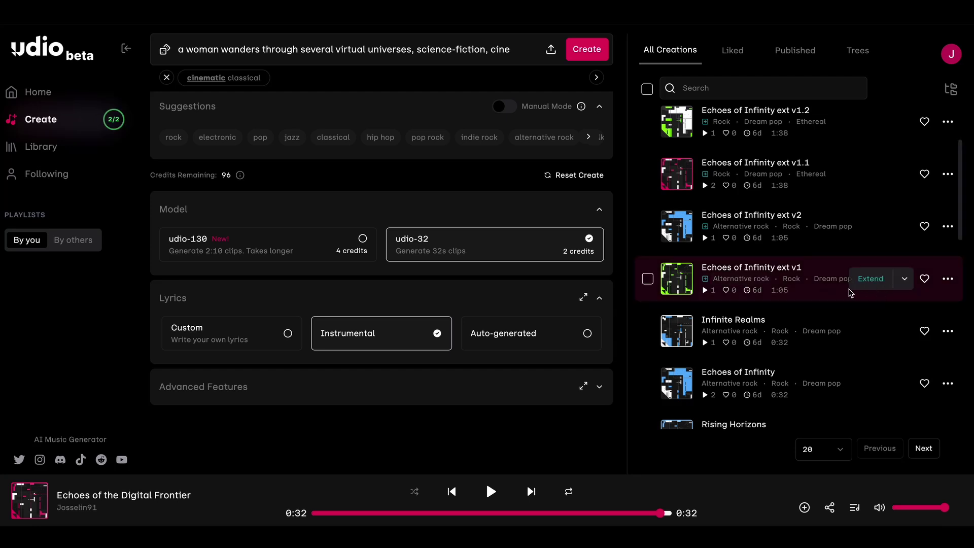
click(948, 279)
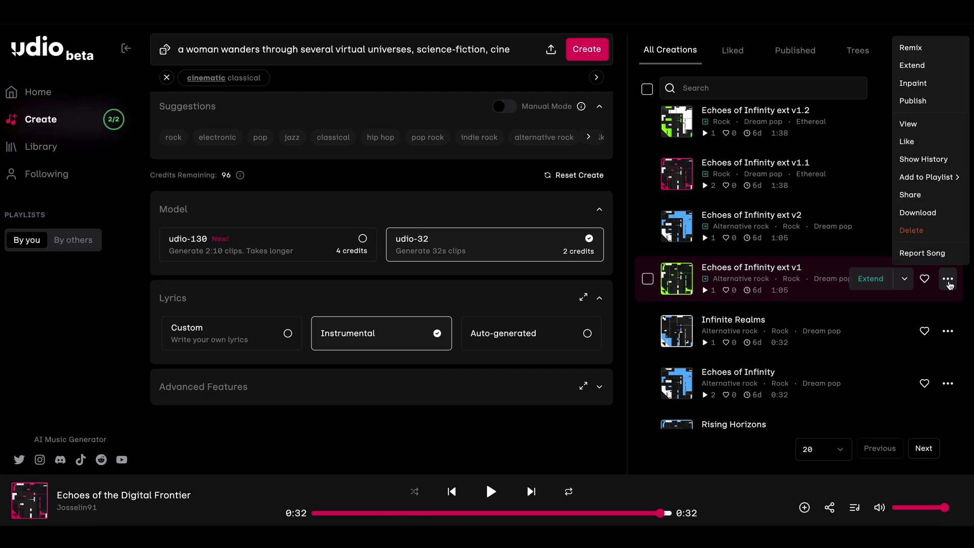
click(952, 67)
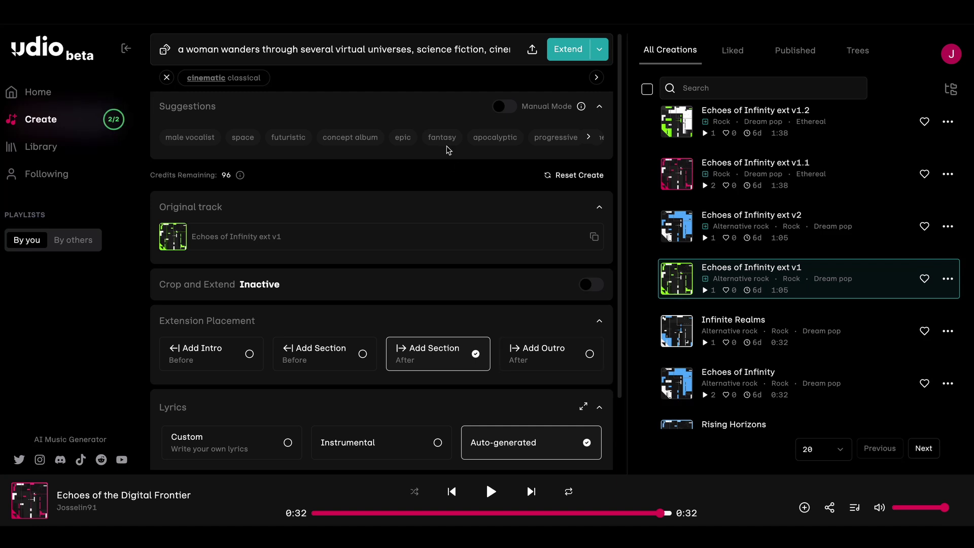
click(948, 279)
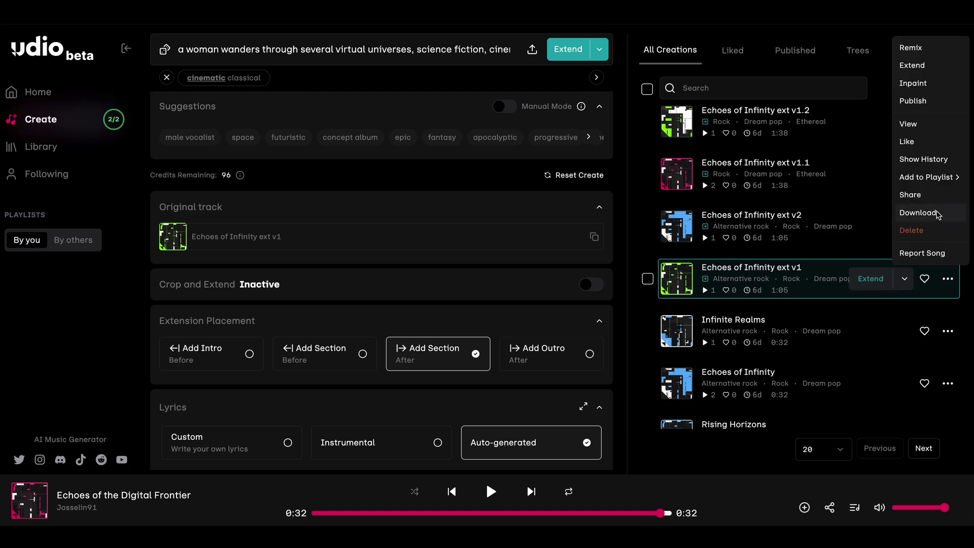